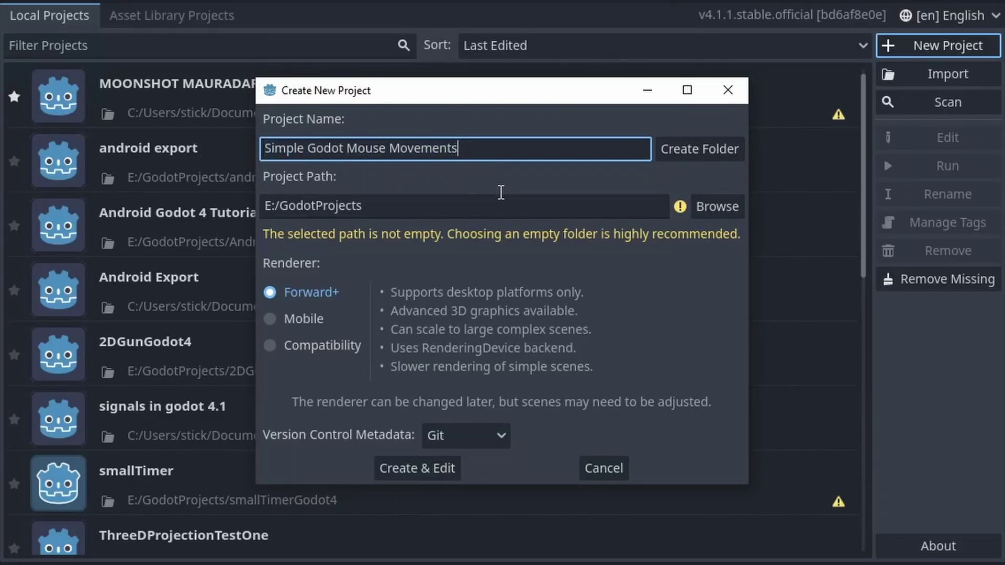
Create the Simple Godot Mouse Movements project with a 2D scene root named world.
key("End")
left_click(653, 149)
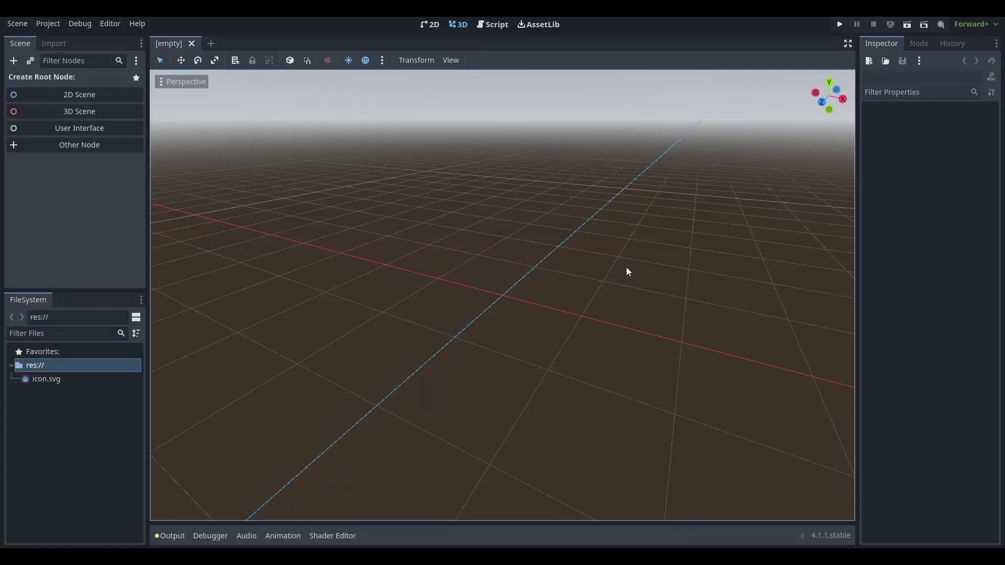
left_click(44, 95)
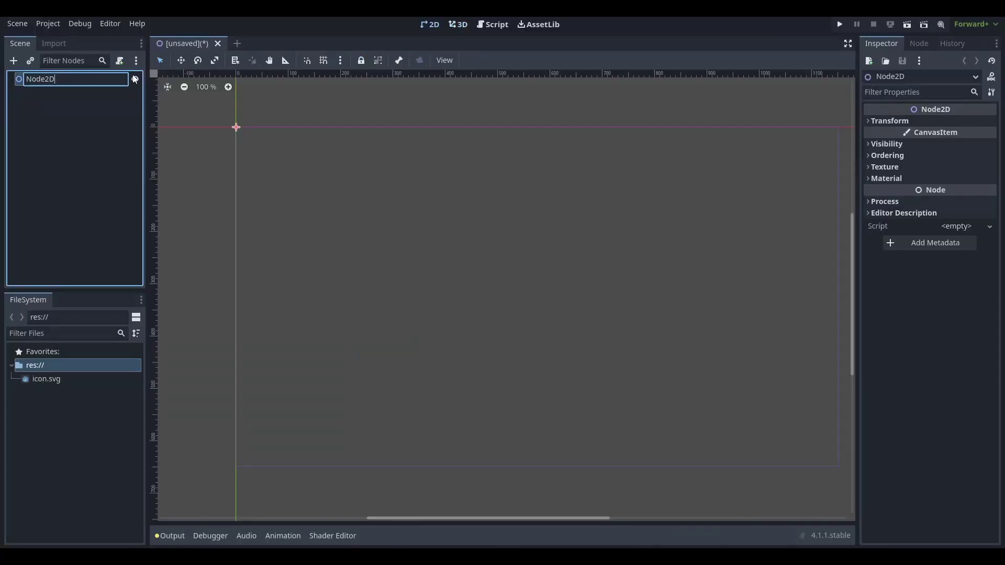
type("world")
key("Return")
Save the world scene into a newly created src folder.
key("ctrl+s")
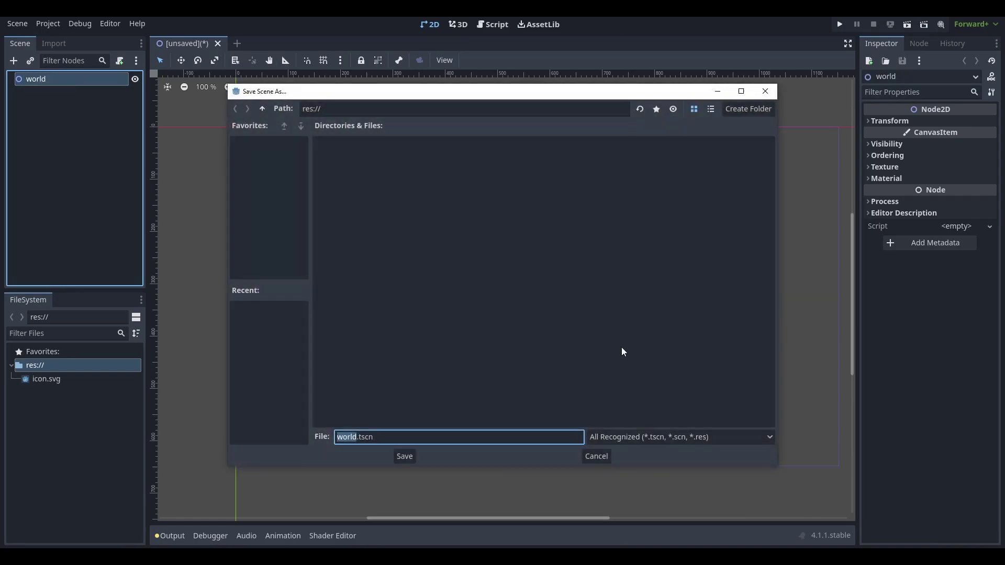
right_click(622, 348)
left_click(657, 355)
type("src")
left_click(471, 304)
left_click(404, 455)
In a new scene, create a CharacterBody2D root with a Sprite2D child.
left_click(236, 43)
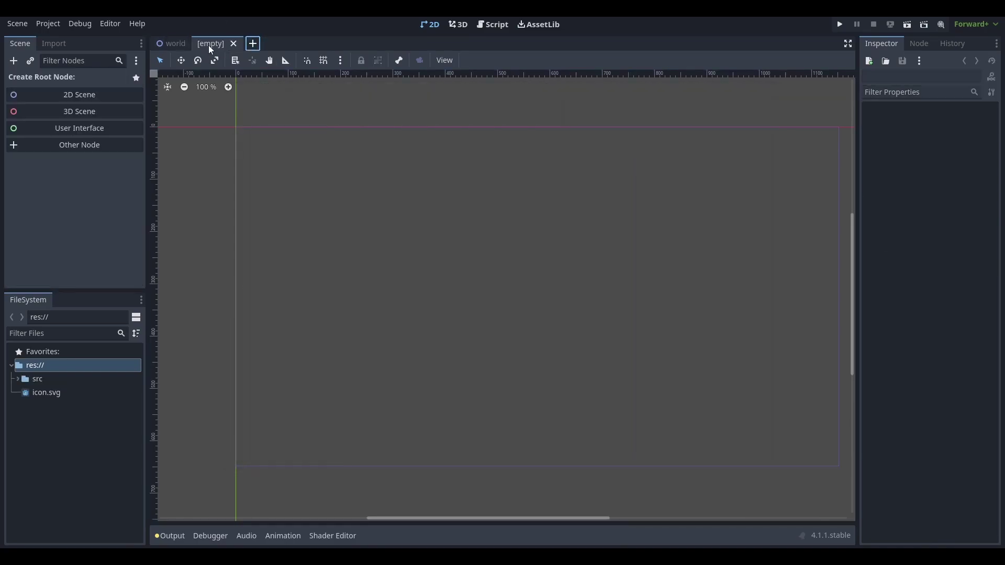
left_click(79, 144)
type("char")
key("Return")
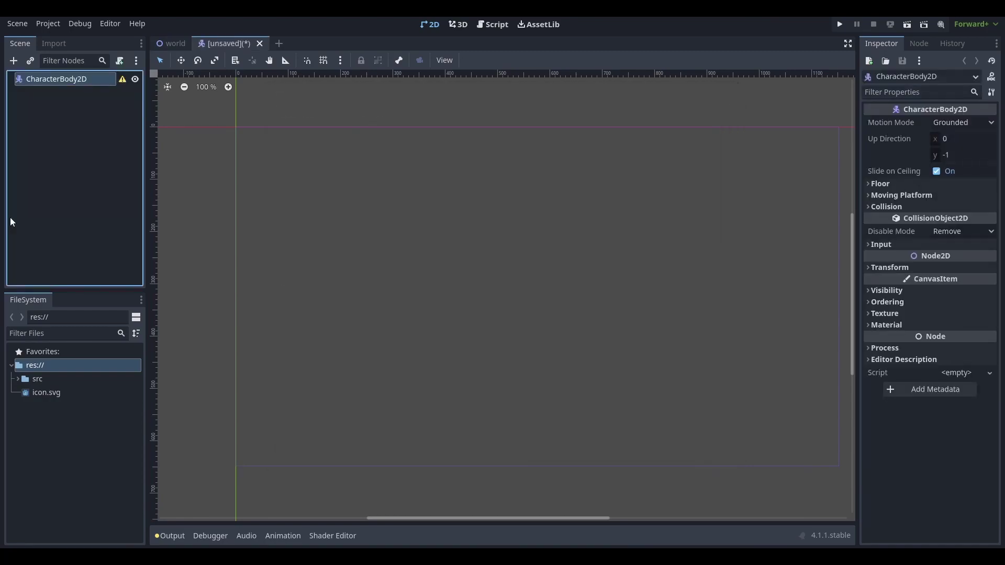
key("ctrl+a")
type("sprite")
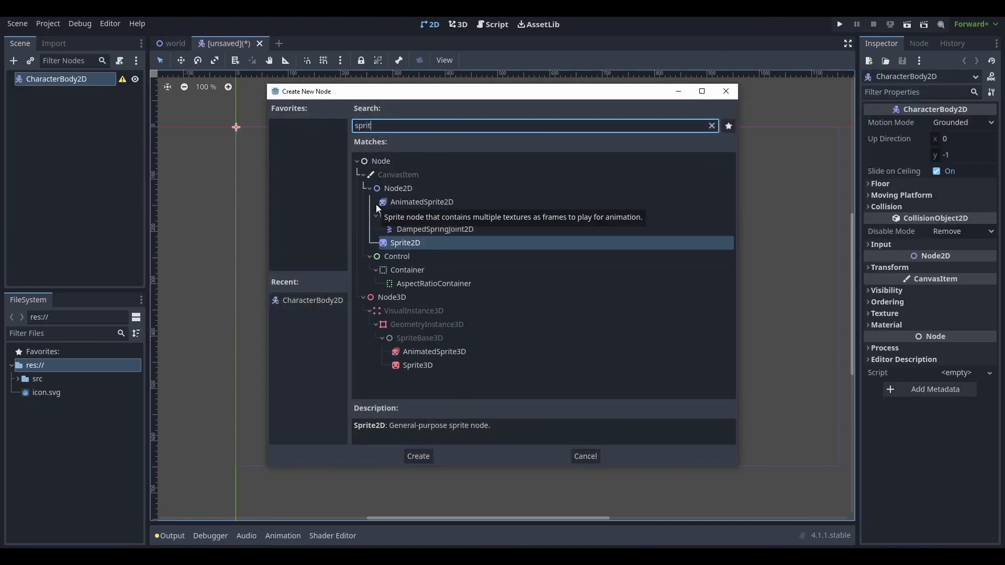
key("Return")
left_click(121, 78)
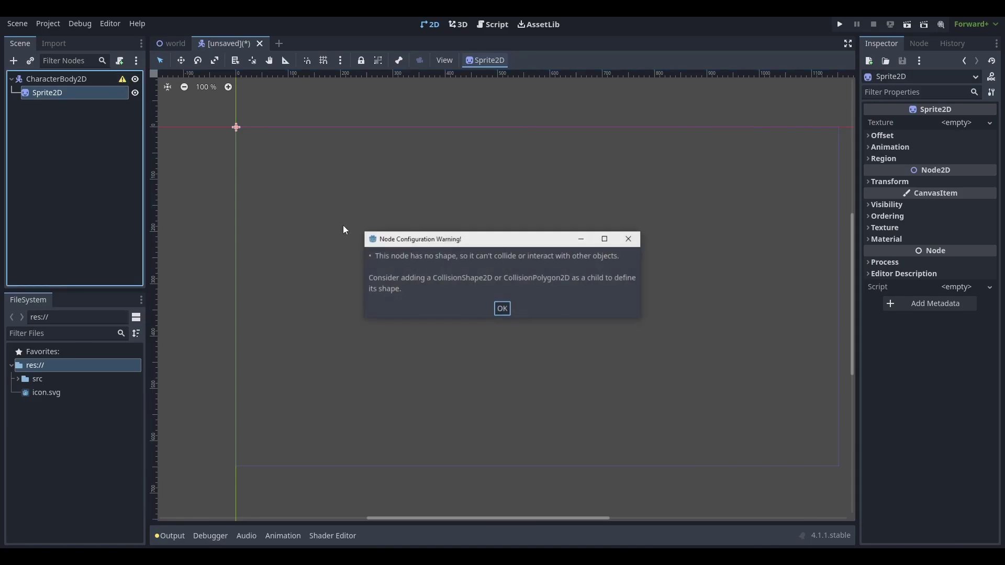
left_click(502, 308)
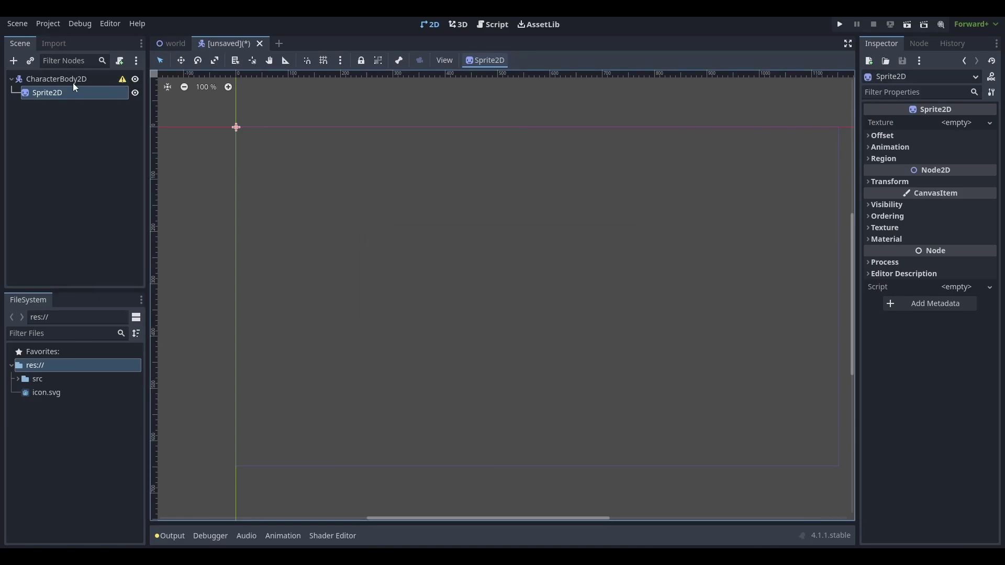
Add a CollisionShape2D child to the body and give it a CircleShape2D.
left_click(56, 79)
key("ctrl+a")
type("collsi")
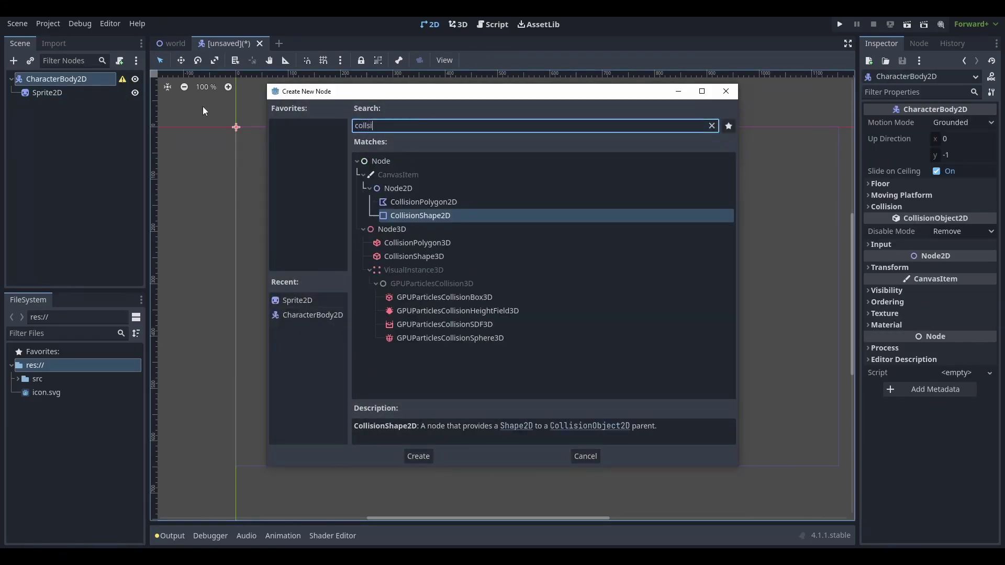
key("Return")
left_click(966, 122)
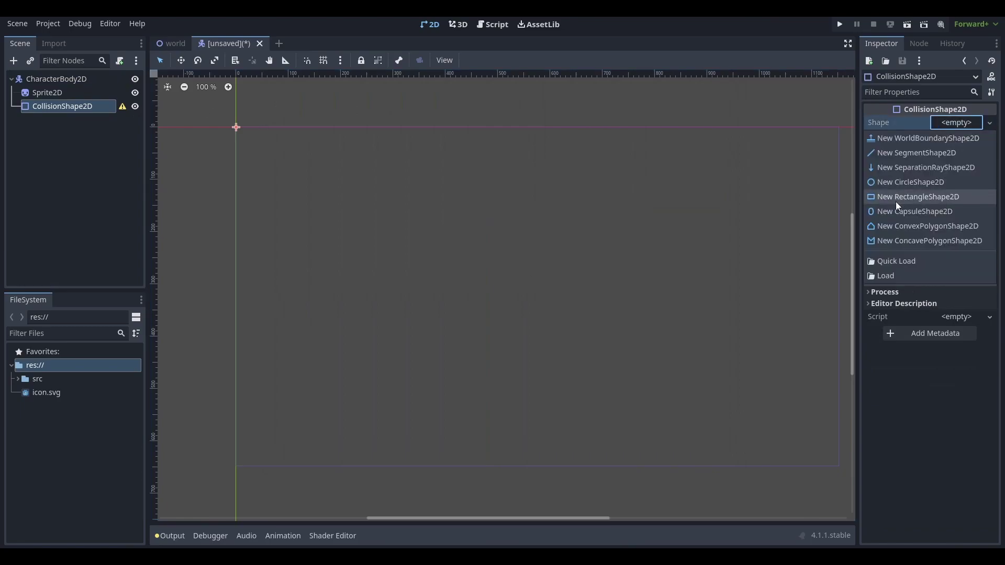
left_click(878, 179)
scroll(489, 306, "up", 2)
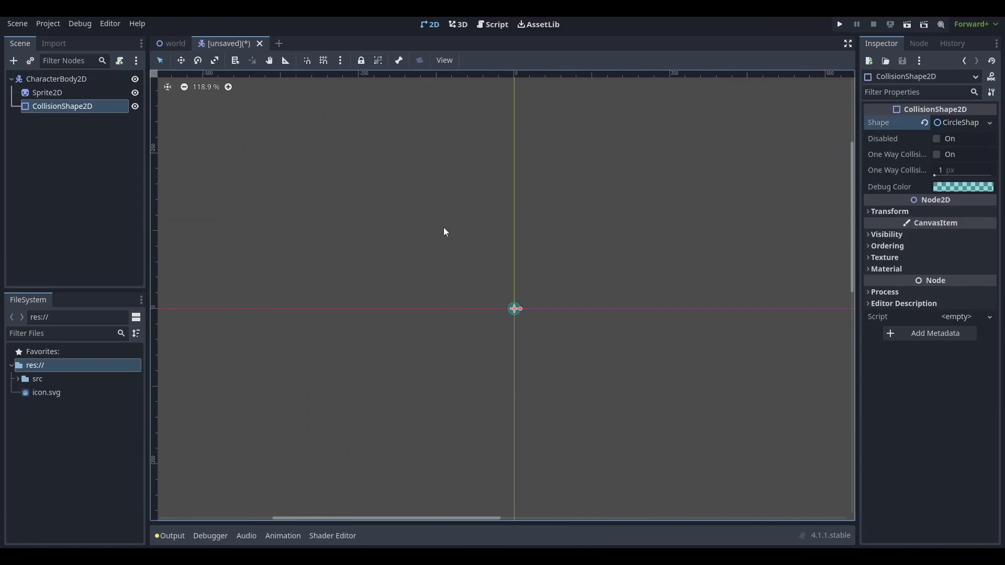
Use icon.svg as the sprite texture and enlarge the circle to cover the icon.
mouse_move(44, 393)
left_mouse_down()
mouse_move(936, 130)
mouse_move(61, 95)
left_mouse_up()
left_click(62, 94)
scroll(554, 315, "up", 2)
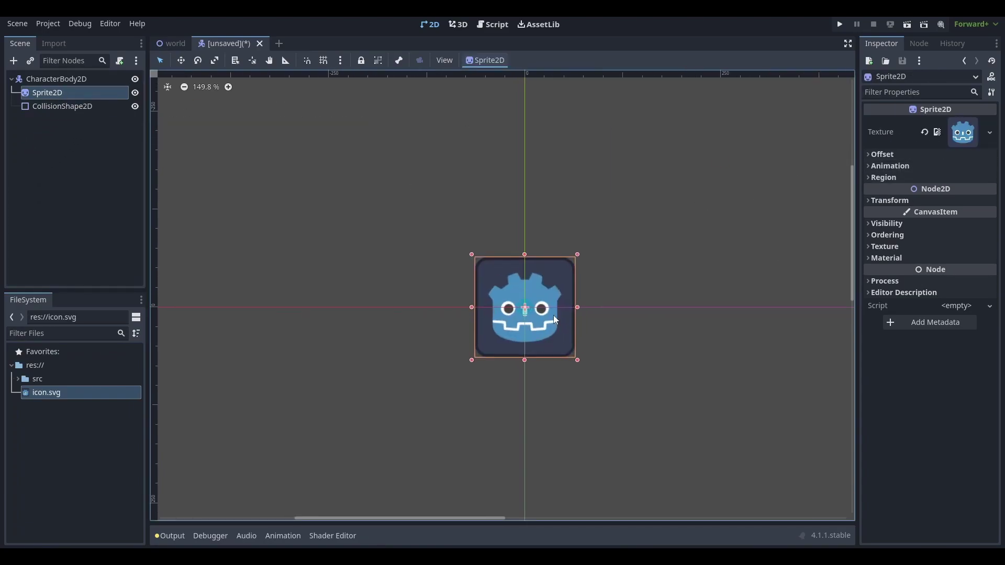
left_click(62, 106)
left_click_drag(533, 310, 579, 316)
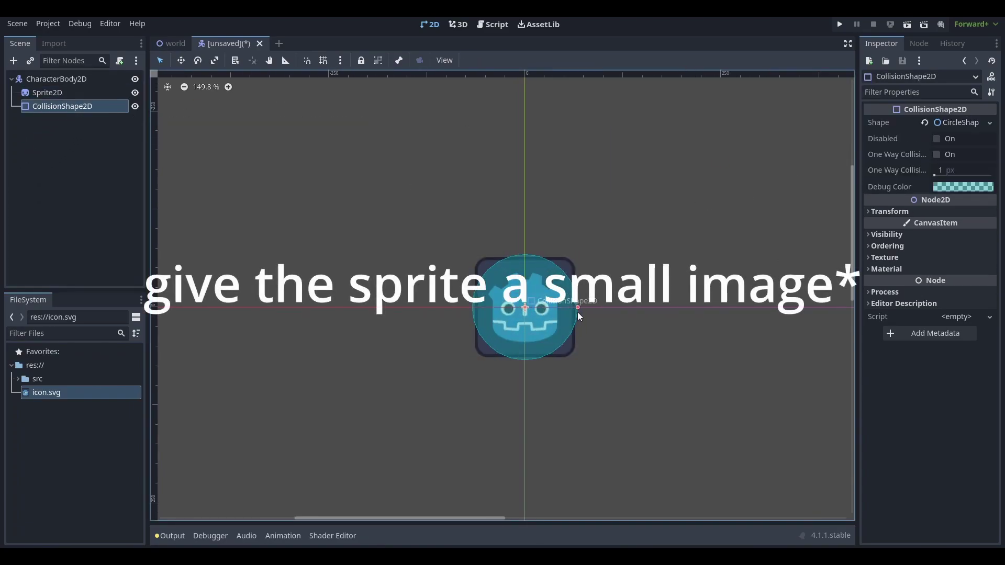
Rename the root node to player and save the scene as player.tscn.
key("ctrl+s")
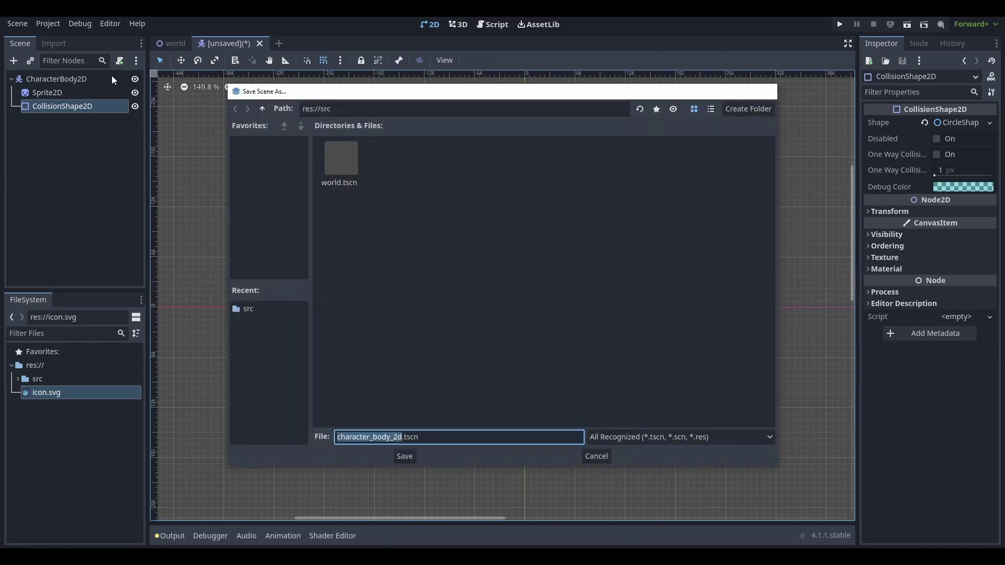
key("Escape")
double_click(56, 78)
type("player")
key("Return")
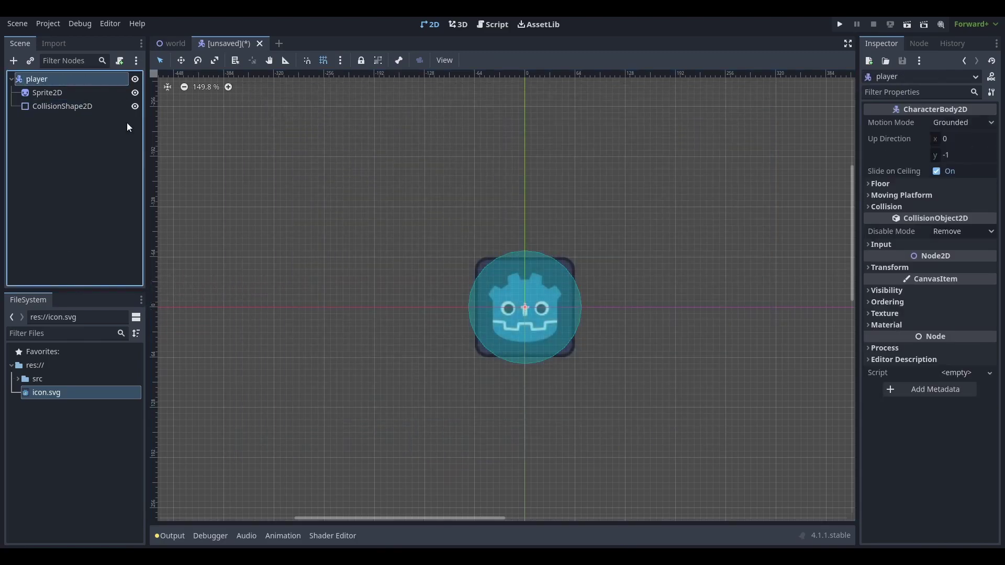
key("ctrl+s")
left_click(404, 457)
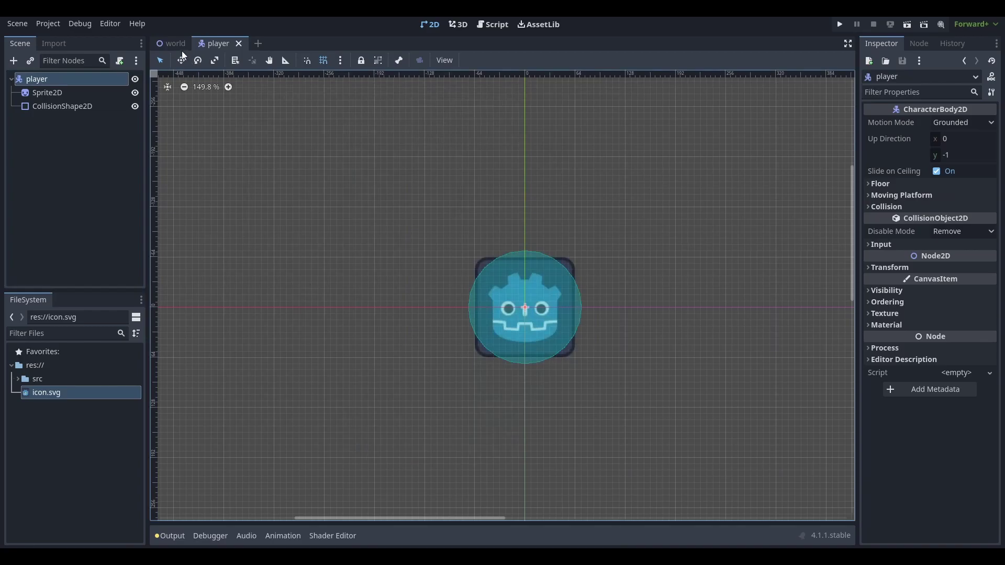
Instance src/player.tscn into the world scene and move it toward the canvas centre.
left_click(176, 43)
left_click(30, 60)
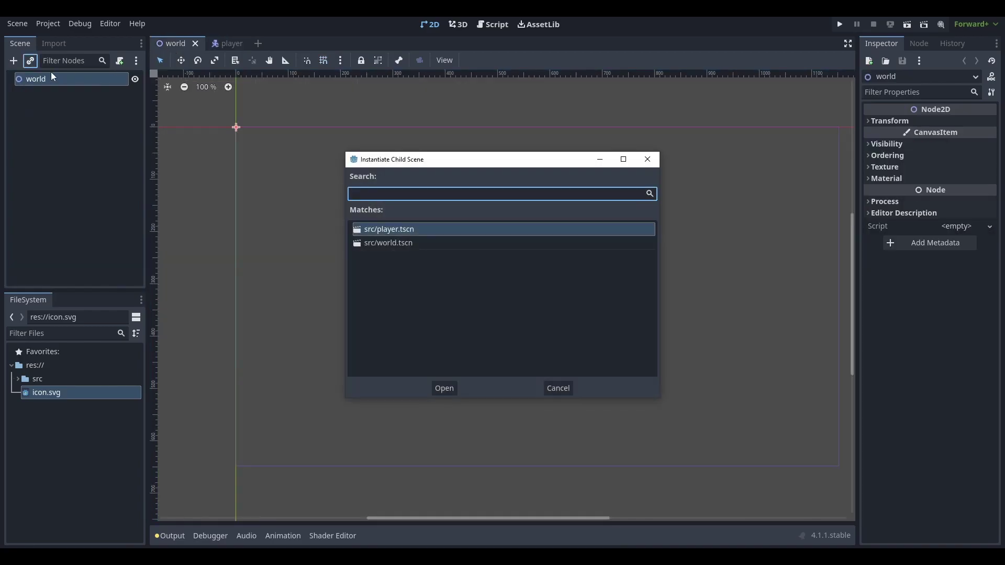
double_click(389, 228)
left_click_drag(236, 127, 581, 322)
scroll(614, 296, "down", 1)
left_click(614, 296)
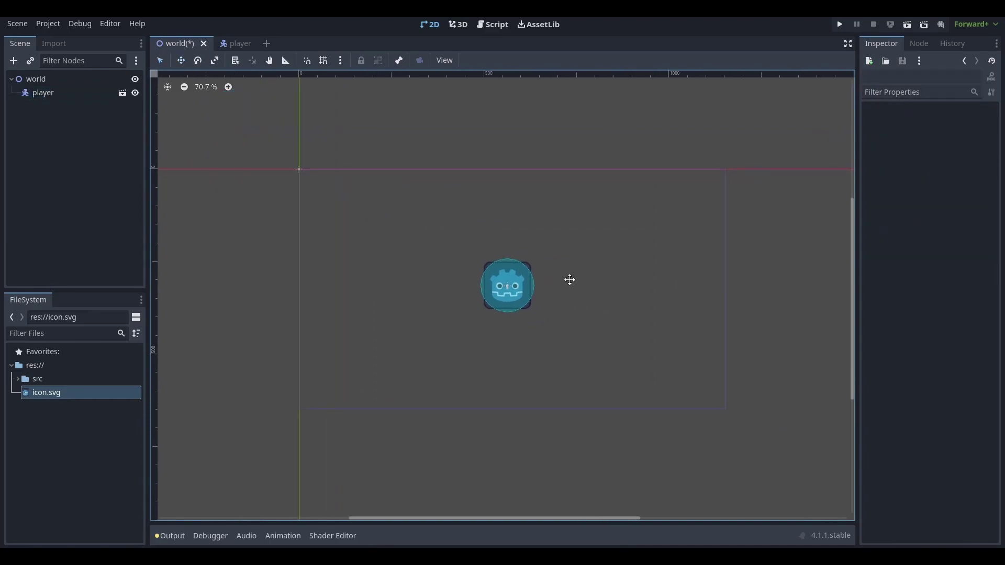
Attach a new player.gd script to player and select its template functions.
left_click(235, 44)
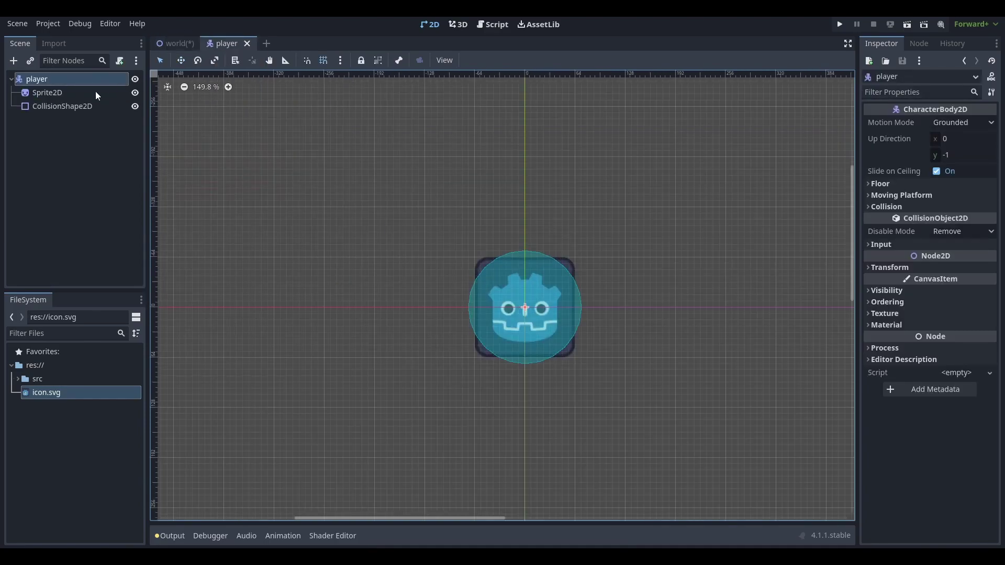
left_click(119, 60)
left_click(451, 406)
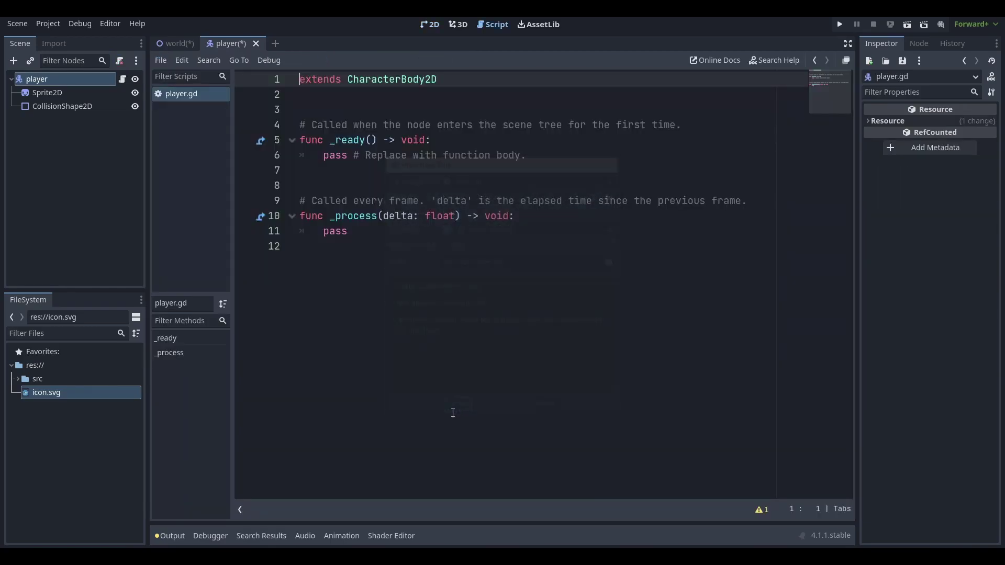
left_click_drag(393, 260, 298, 125)
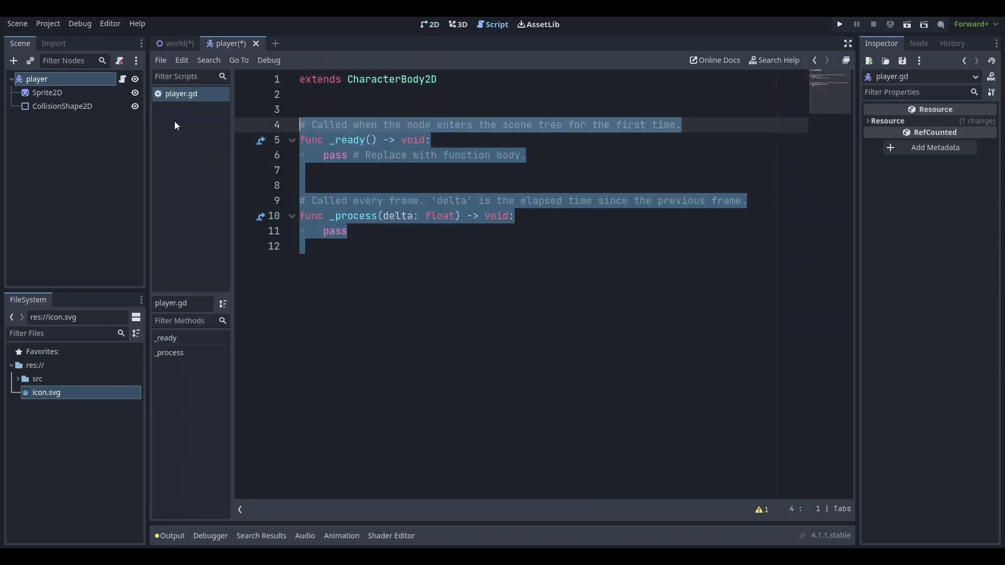
type("func _")
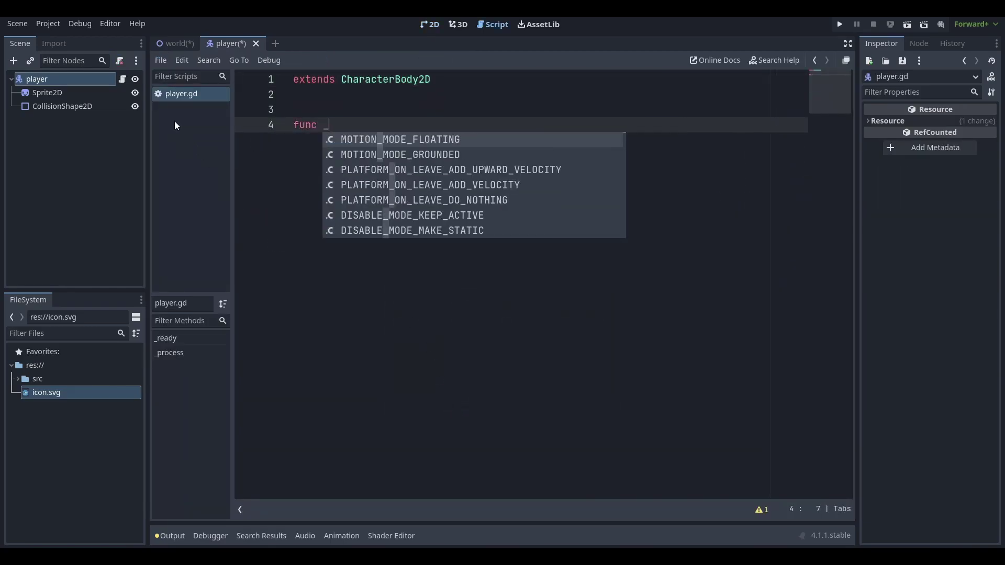
type("p")
Write _physics_process with 'var vel : Vector2' followed by move_and_slide().
key("Return")
key("Return")
type("var vel")
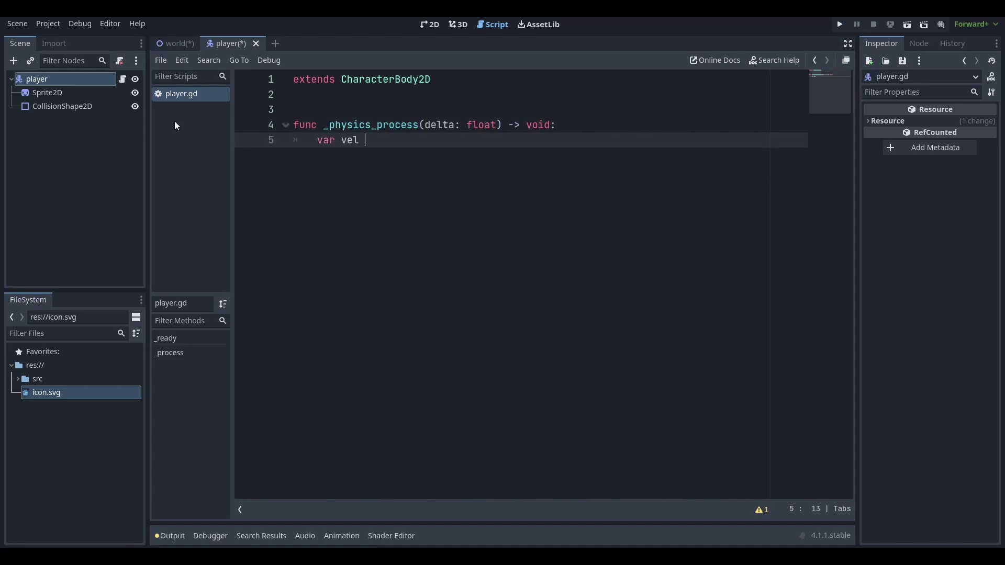
type("ec")
key("Return")
key("Return")
type("move_and")
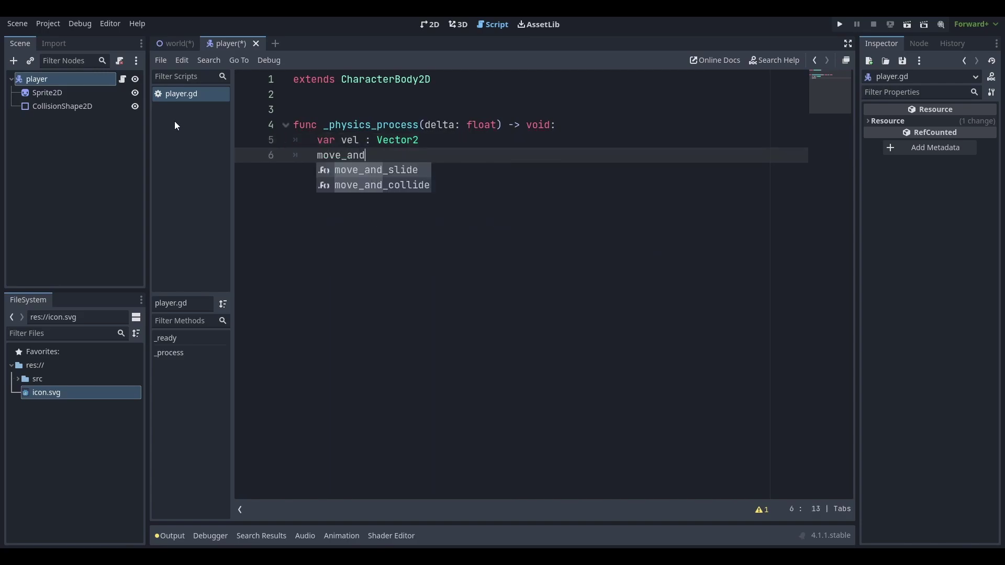
key("Return")
key("Up")
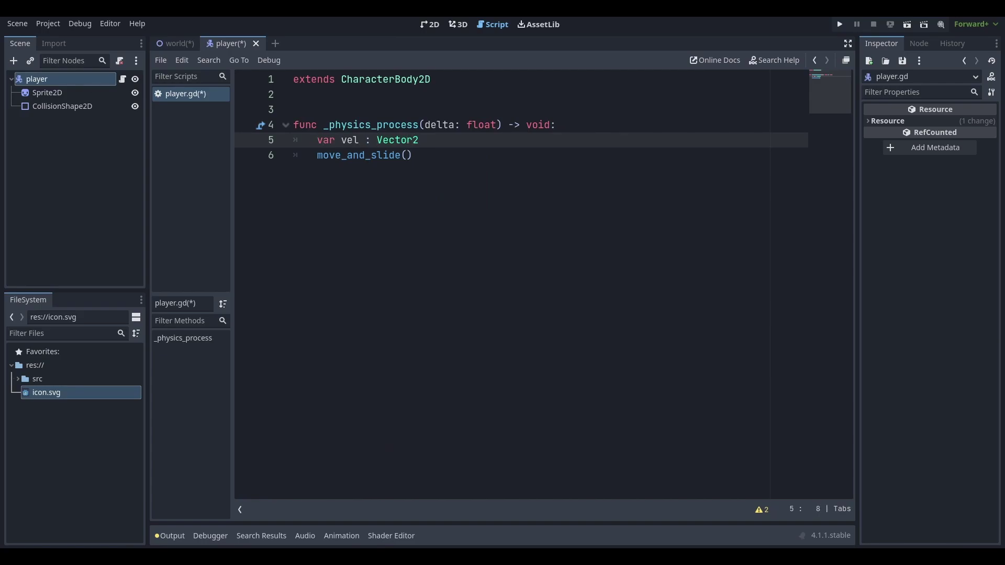
scroll(471, 236, "up", 3, "ctrl")
Reposition the red circle and draw a red rectangular frame around the scene.
key("Right")
key("Right")
key("Right")
double_click(421, 180)
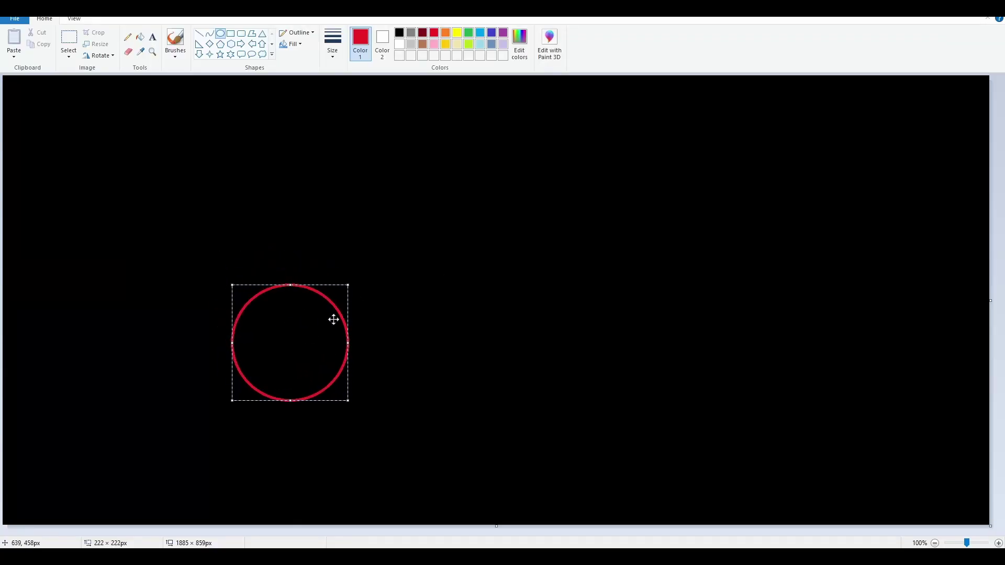
mouse_move(305, 354)
left_mouse_down()
mouse_move(369, 307)
mouse_move(282, 383)
left_mouse_up()
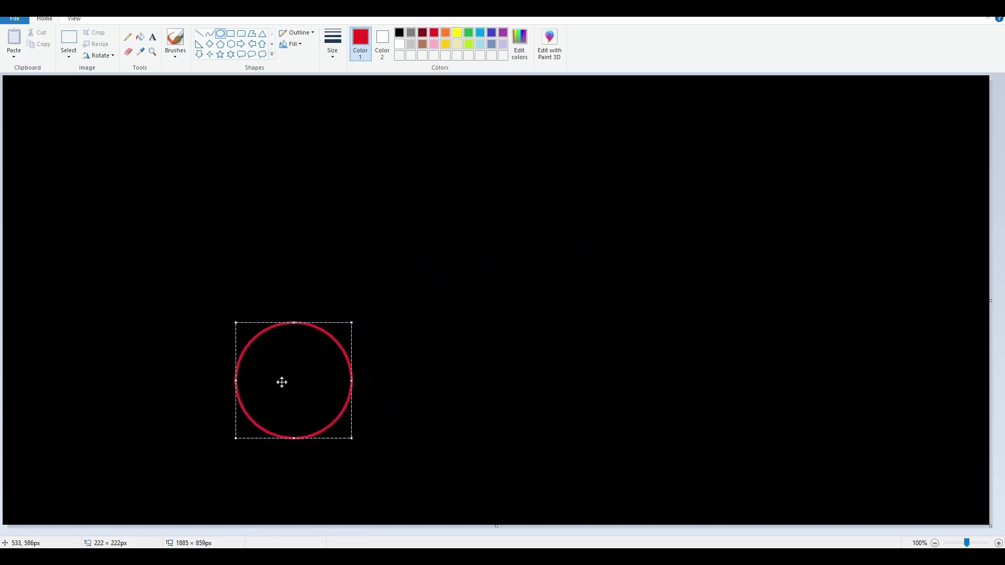
left_click(335, 239)
left_click(230, 33)
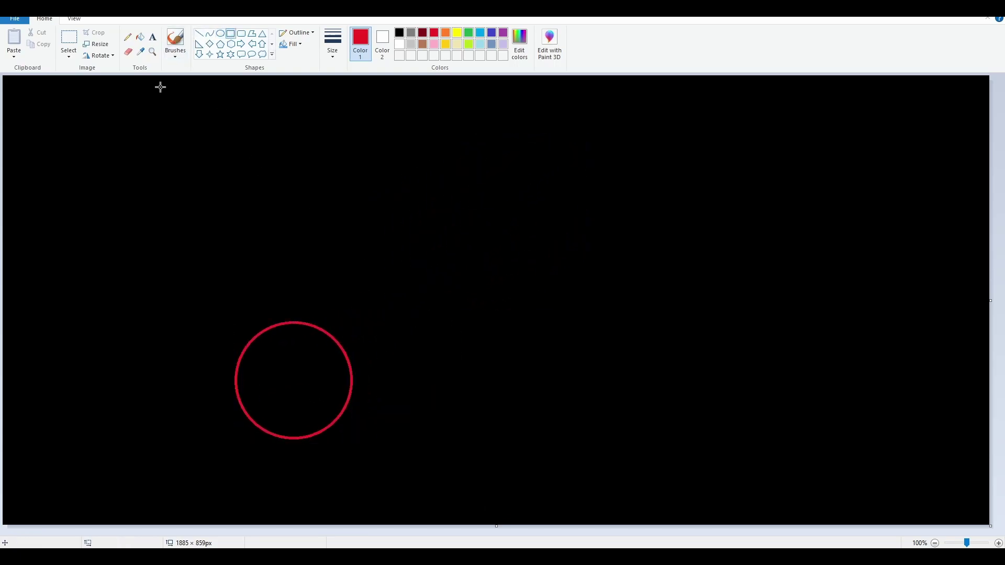
mouse_move(68, 116)
left_mouse_down()
mouse_move(744, 400)
mouse_move(789, 490)
left_mouse_up()
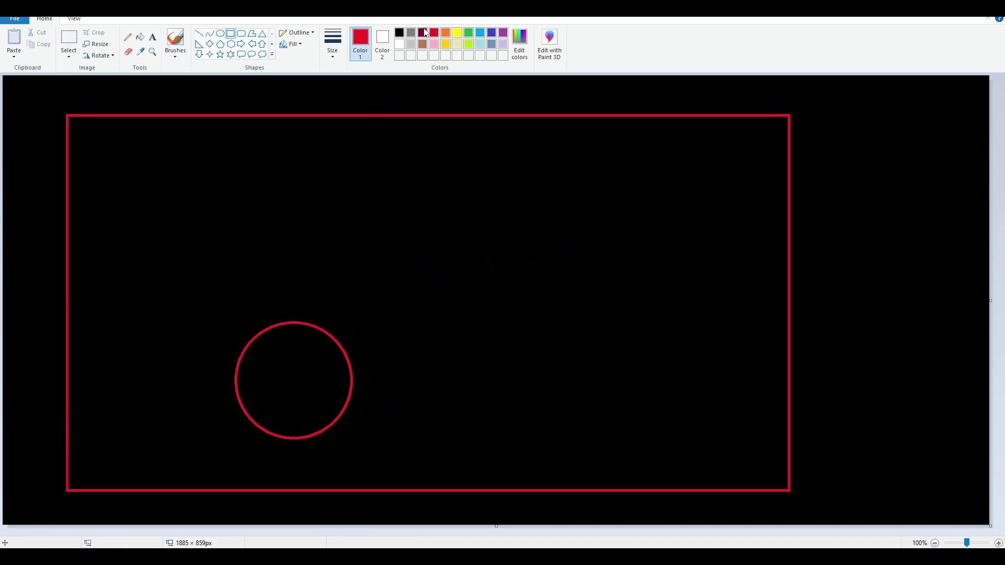
Brush a red X inside the circle, undoing one extra stroke.
left_click(175, 40)
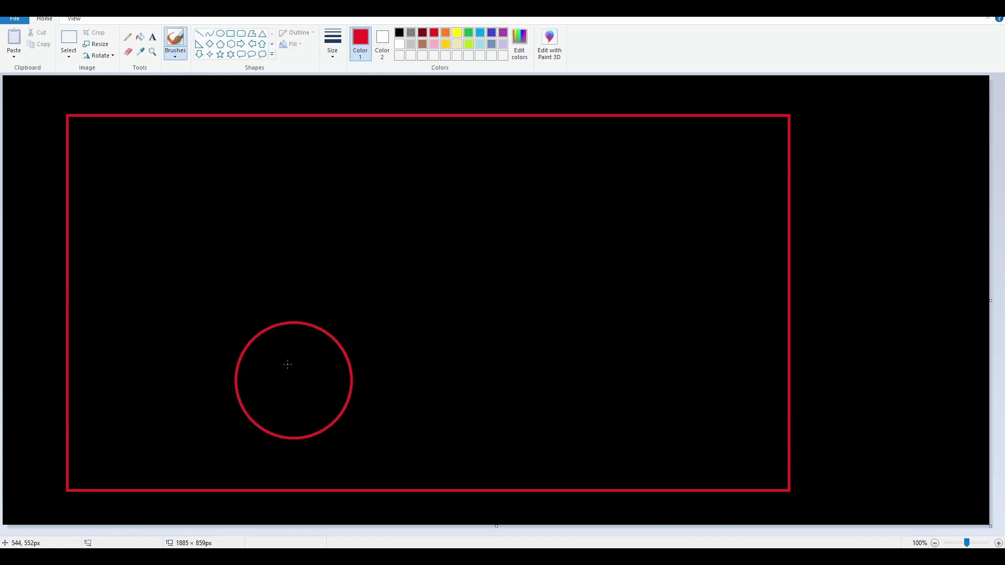
left_click_drag(307, 359, 273, 390)
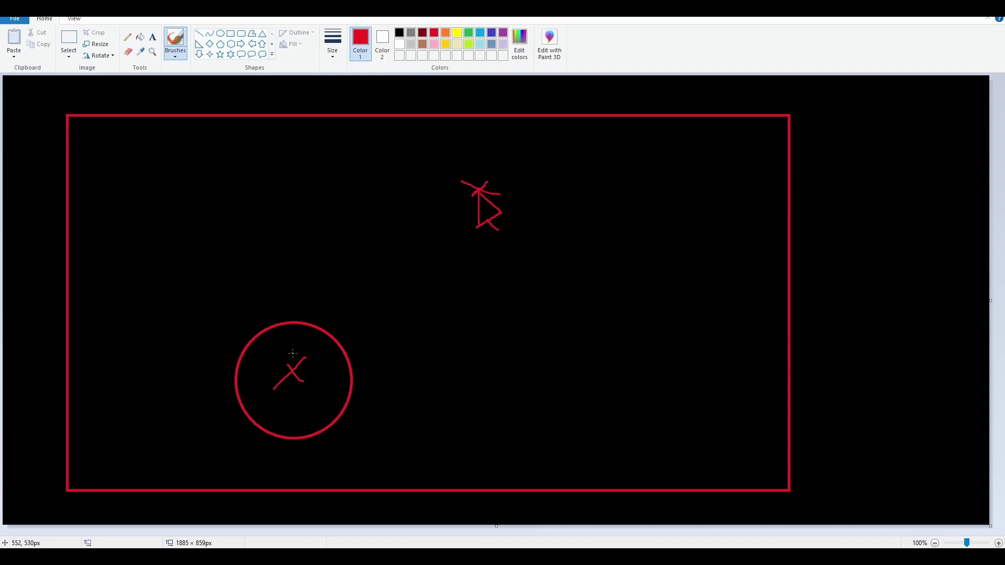
left_click_drag(302, 353, 292, 393)
key("ctrl+z")
Try drawing an arrow from the circle toward the figure, undoing both attempts.
mouse_move(304, 358)
left_mouse_down()
mouse_move(446, 201)
mouse_move(441, 219)
left_mouse_up()
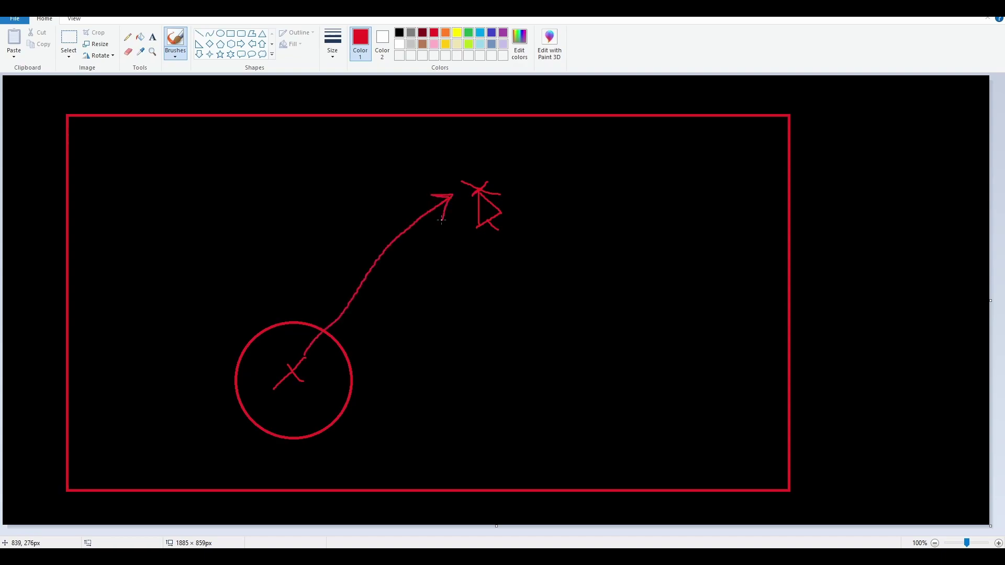
key("ctrl+z")
key("ctrl+z")
left_click_drag(296, 369, 441, 192)
key("ctrl+z")
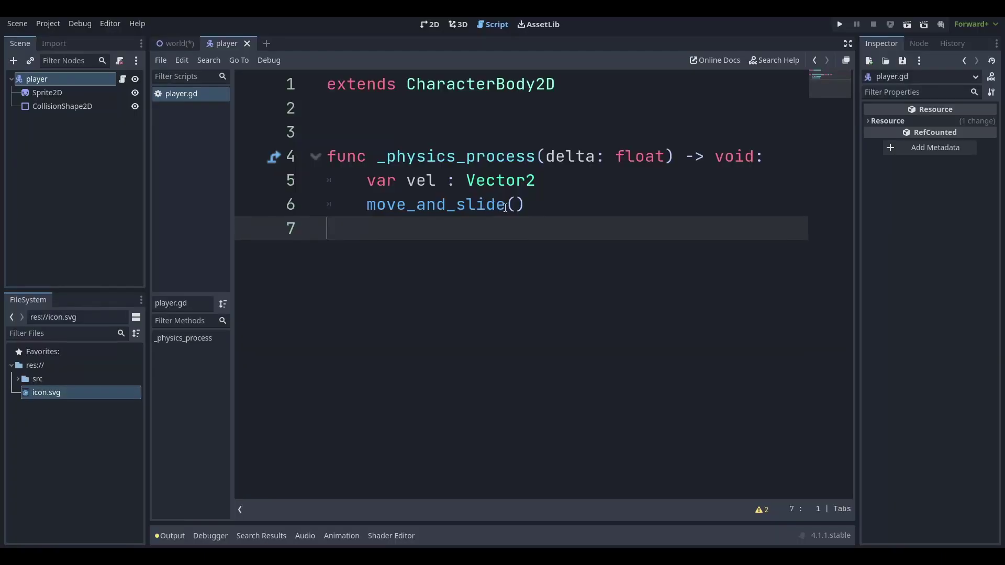
left_click(559, 189)
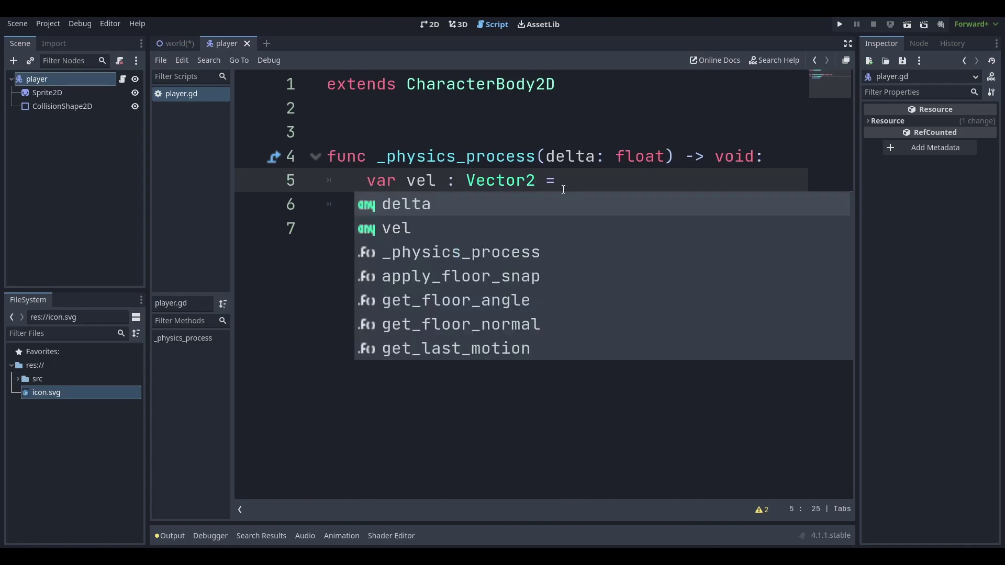
type("globa")
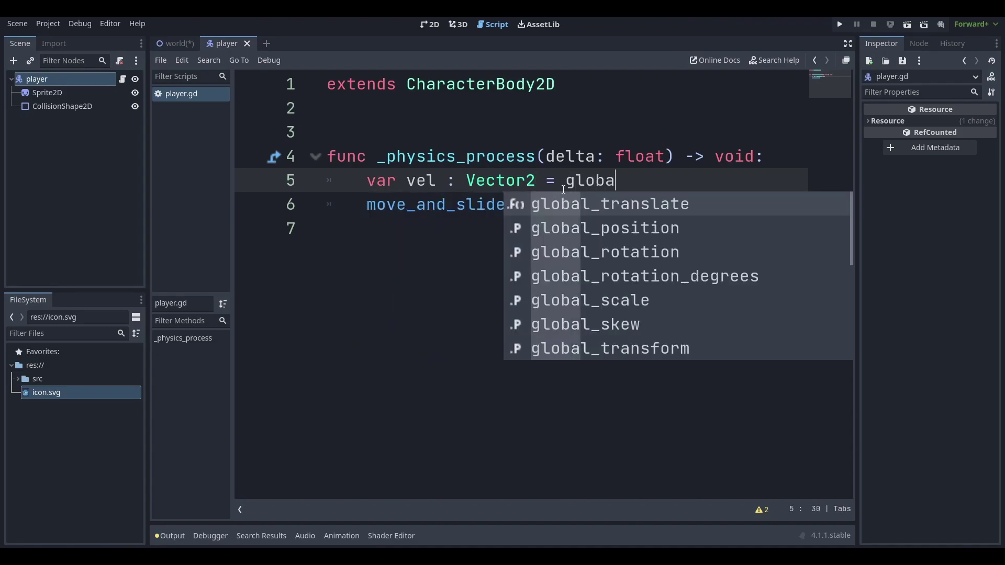
type("l")
Complete line 5 as vel = global_position - get_global_mouse_position().
key("Down")
key("Return")
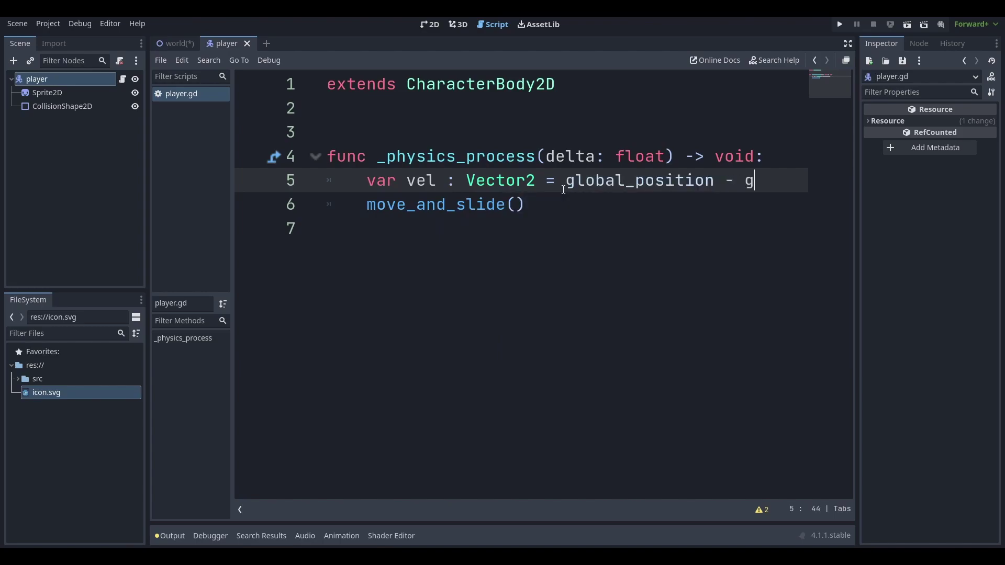
type("et_glob")
key("Return")
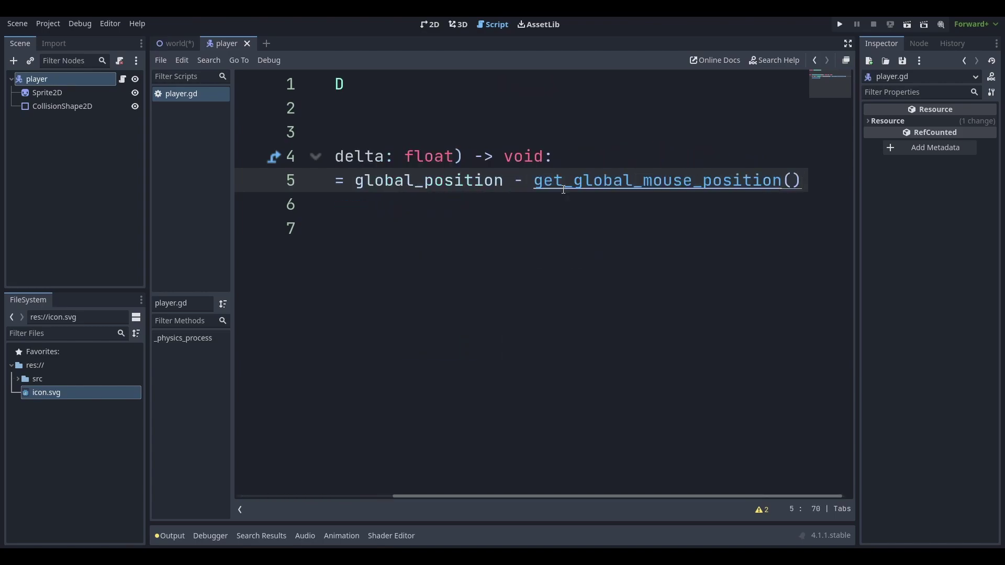
scroll(563, 191, "down", 3, "ctrl")
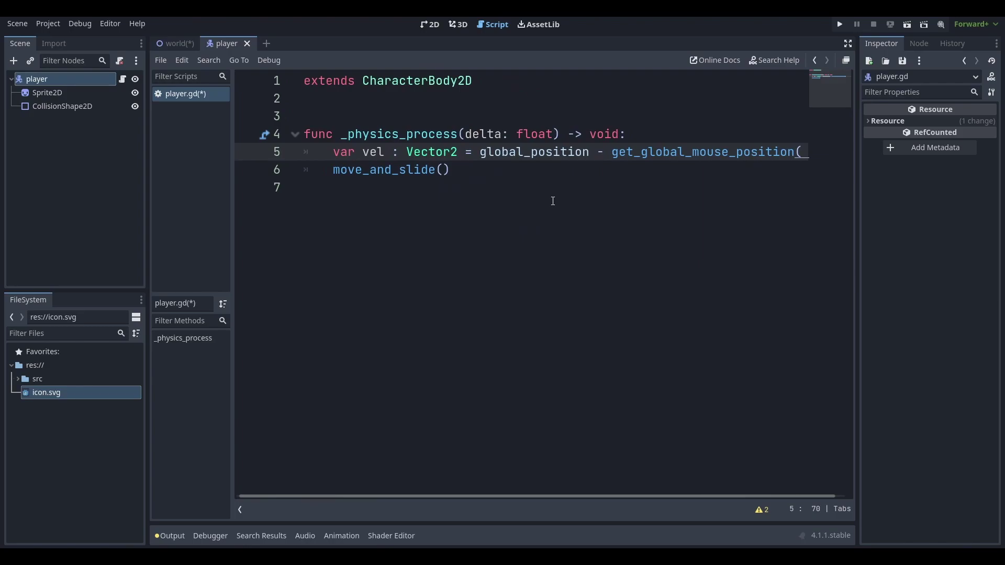
scroll(552, 201, "down", 1, "ctrl")
left_click(552, 201)
Run the game, make the world scene the main scene, then close the game.
key("F5")
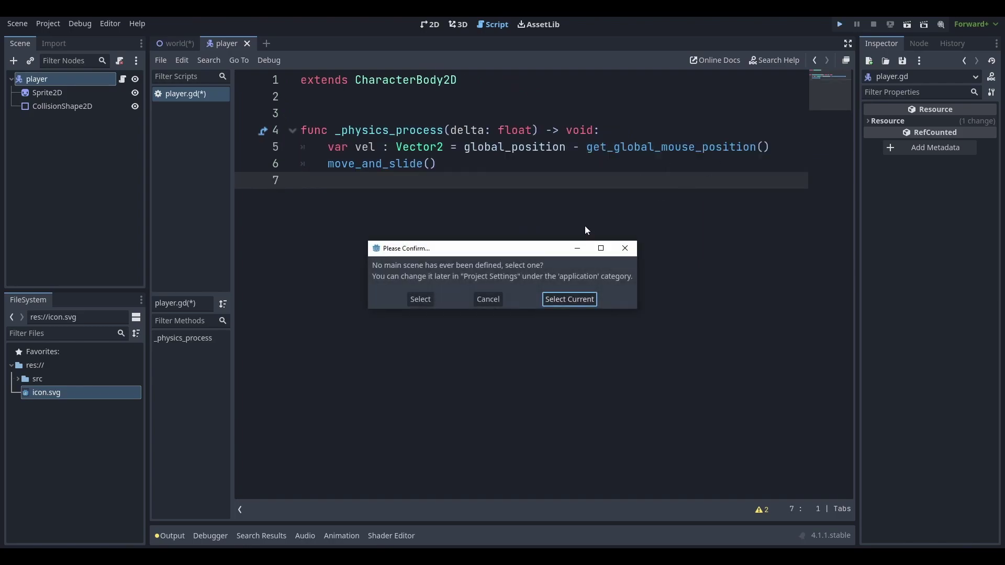
left_click(488, 299)
left_click(176, 43)
left_click(42, 92)
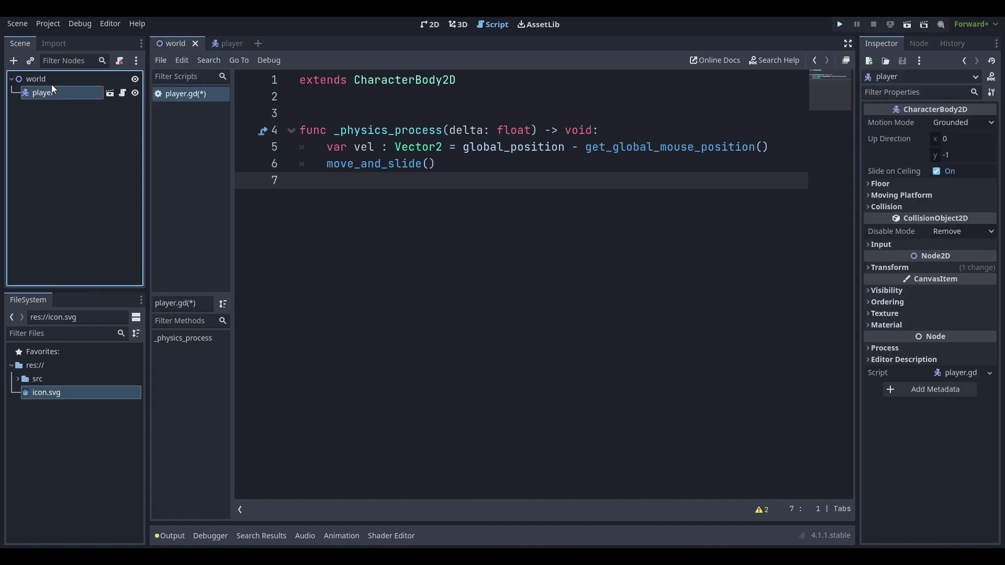
left_click(837, 24)
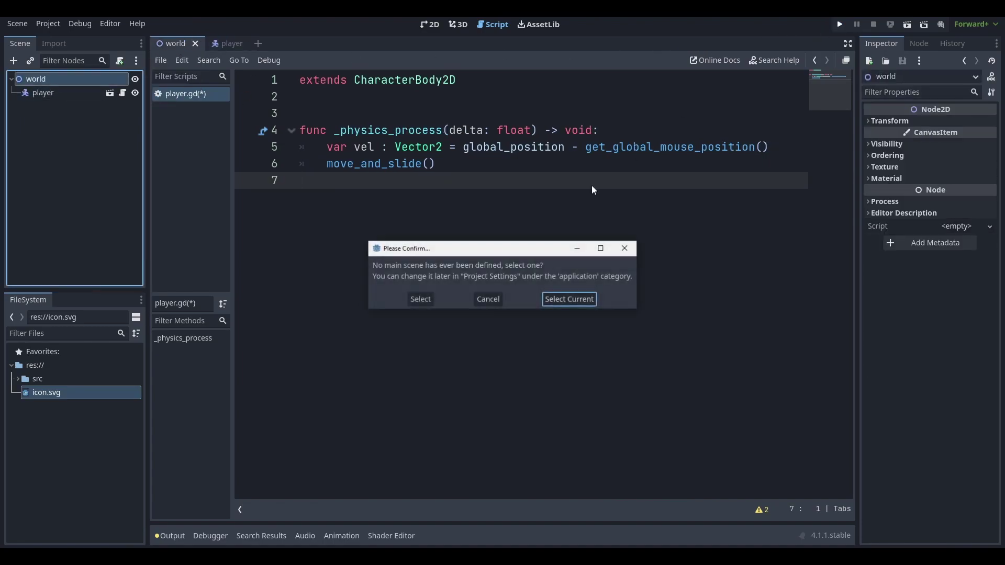
left_click(567, 295)
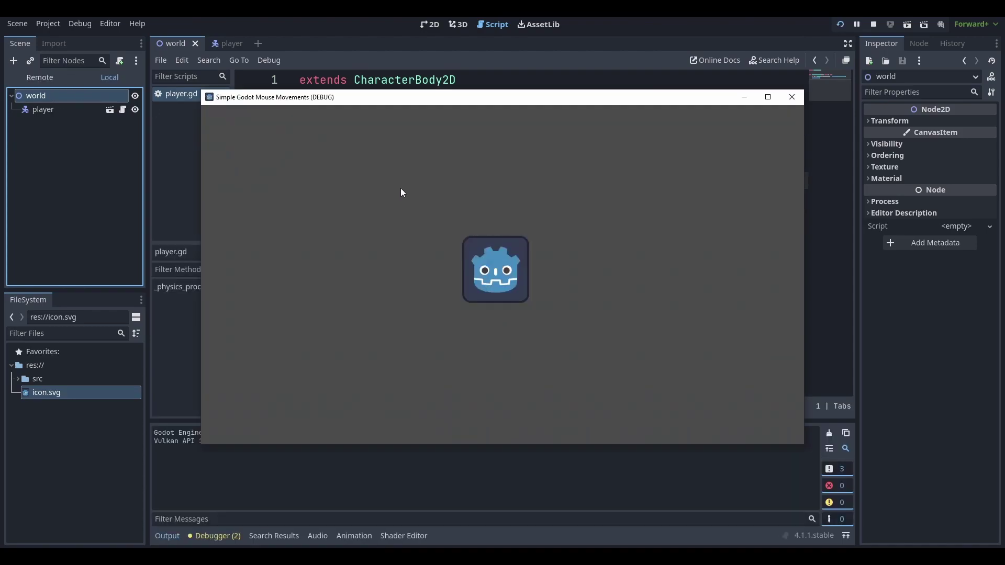
left_click(792, 96)
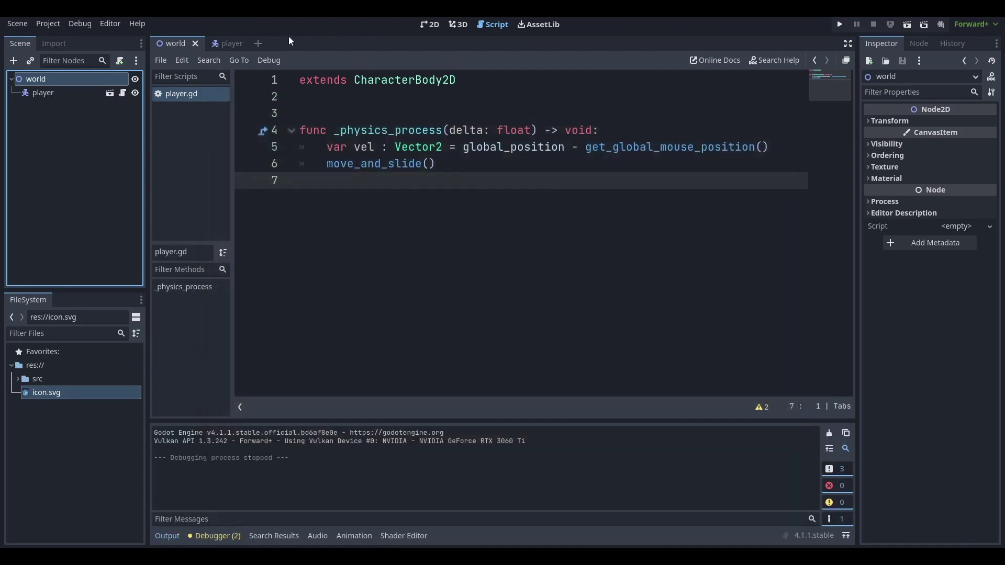
Read the move_and_slide documentation's velocity property description, then return to player.gd.
left_click(228, 43)
left_click(478, 163)
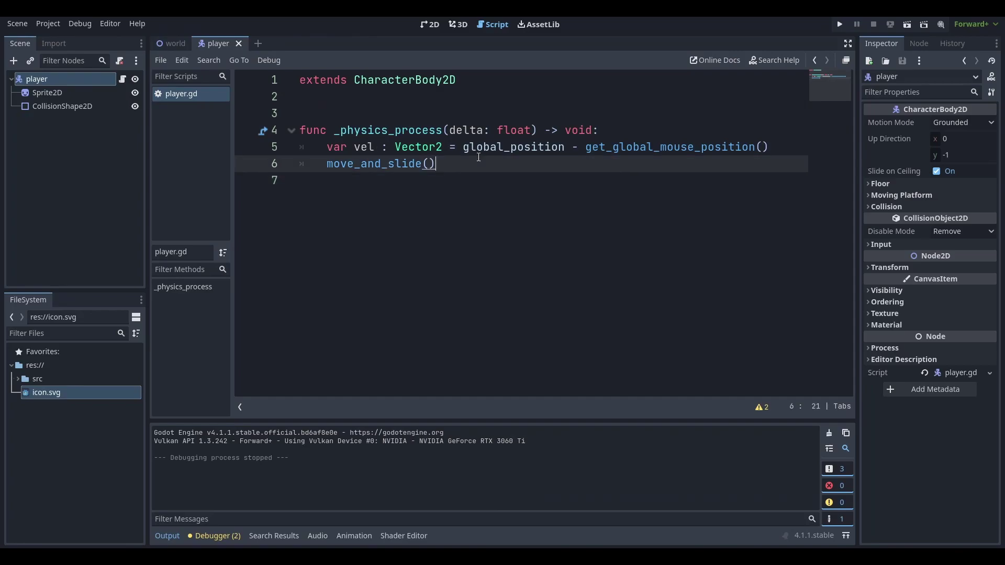
left_click(357, 163, "ctrl")
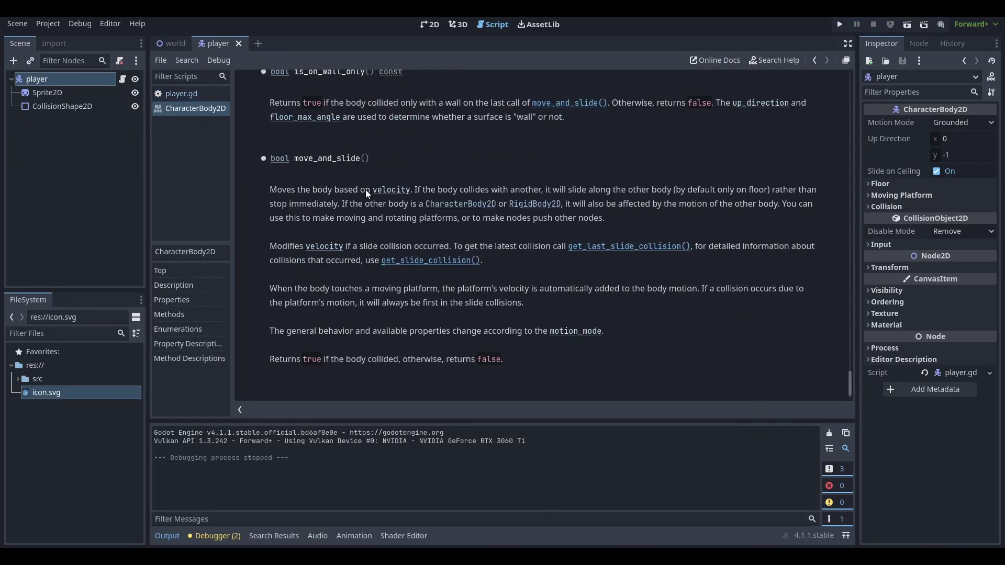
left_click(381, 190)
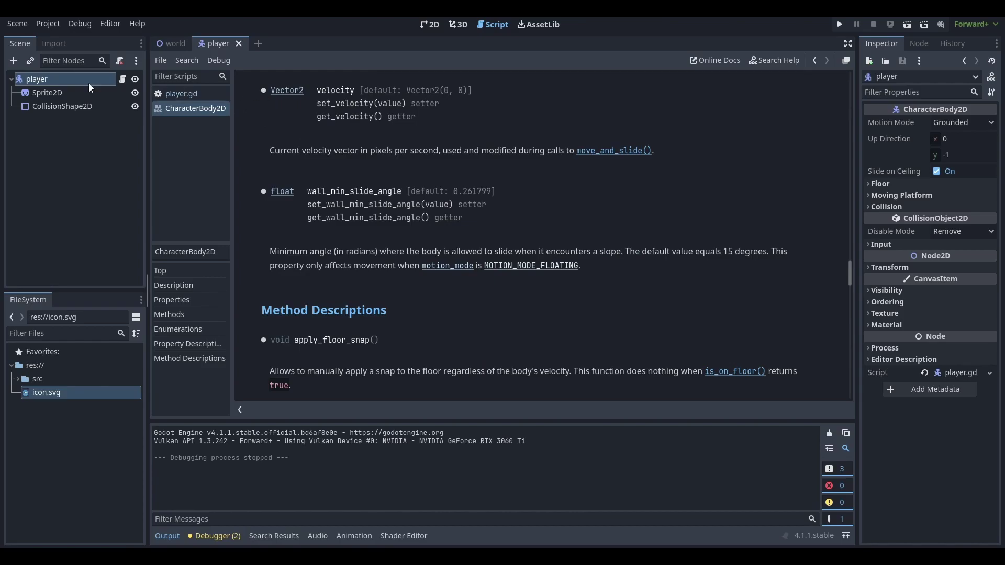
left_click(180, 93)
Add a line using vel above move_and_slide() and test-run the game.
left_click(768, 147)
key("Return")
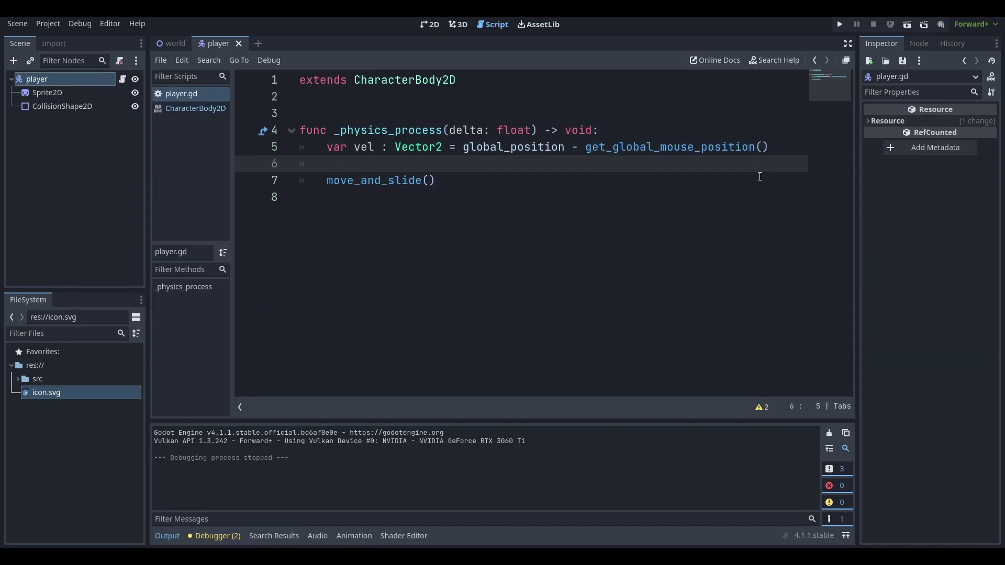
type("velocity = ")
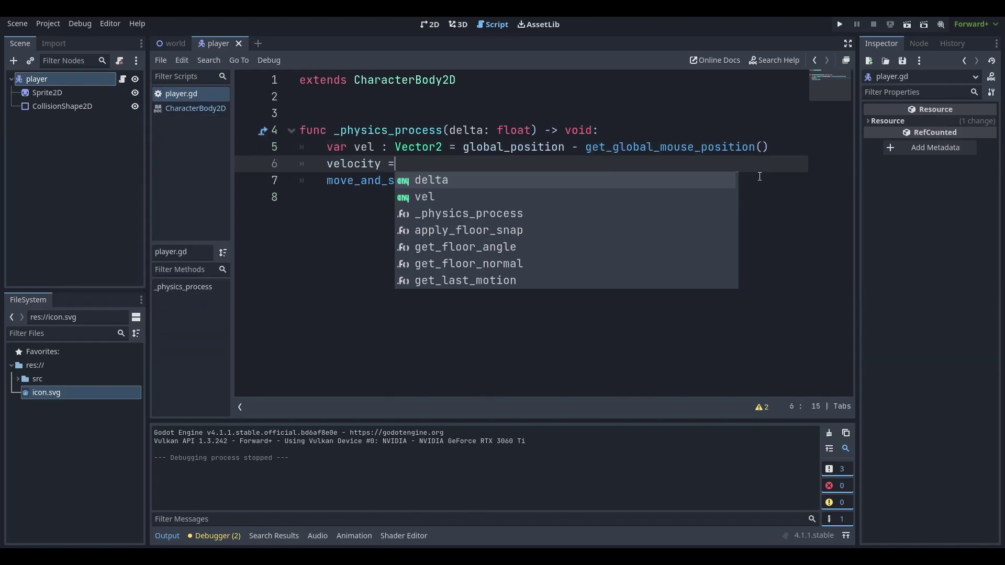
type("vel")
key("Escape")
key("F5")
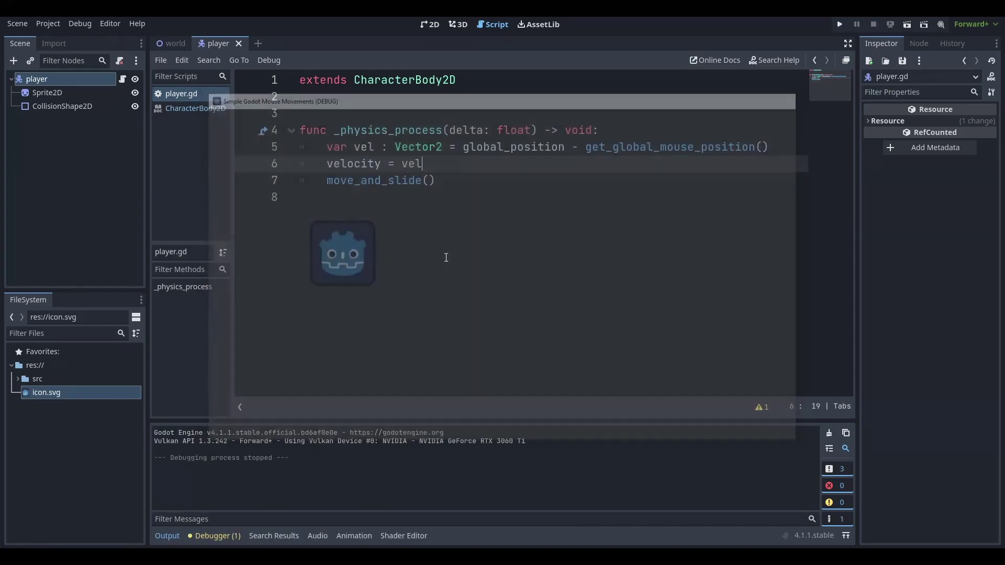
key("F8")
Remove 'global_position -' so vel equals get_global_mouse_position(), save, and rerun the game.
left_click(501, 147)
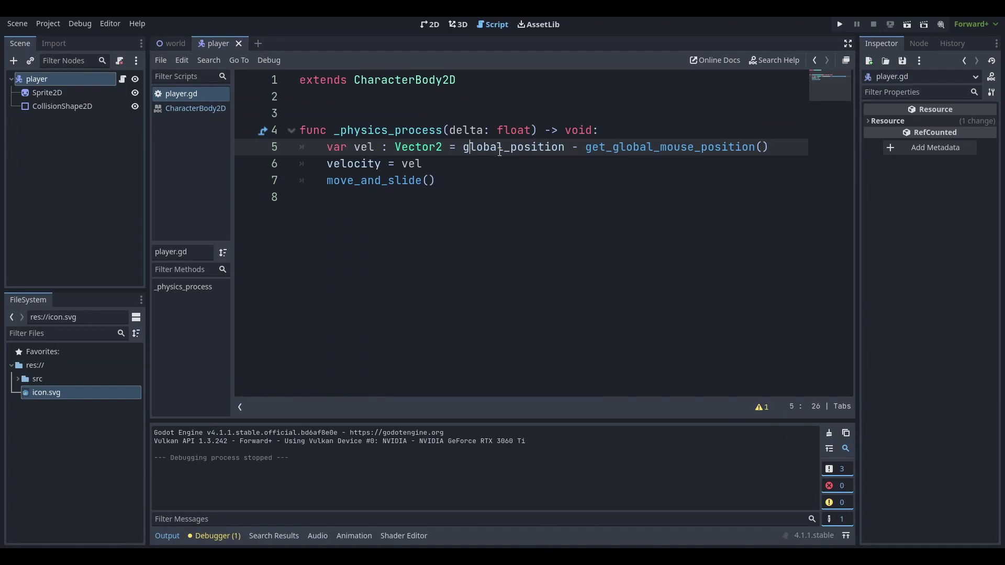
left_click_drag(462, 147, 586, 147)
key("Delete")
key("End")
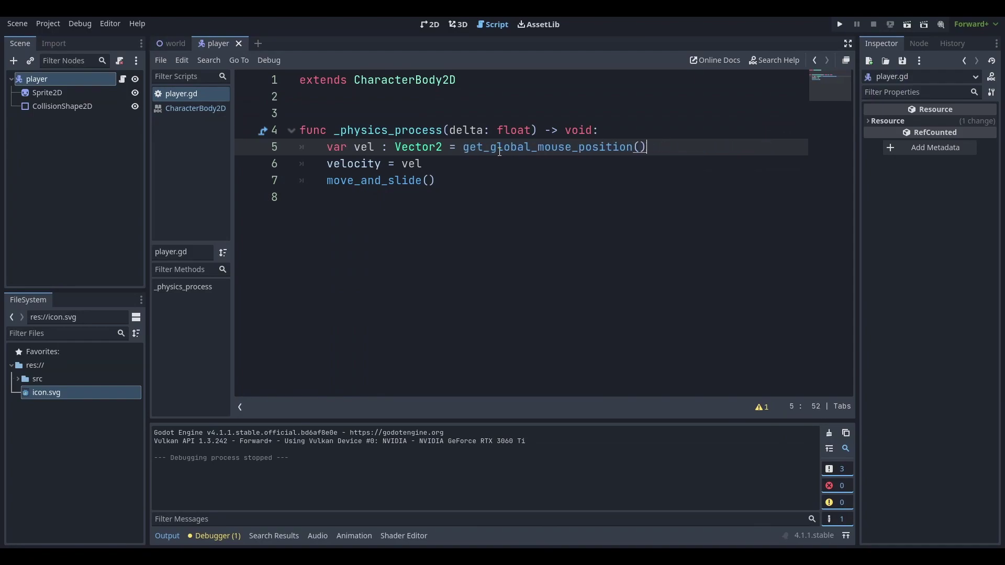
type("global_position")
key("ctrl+s")
key("F5")
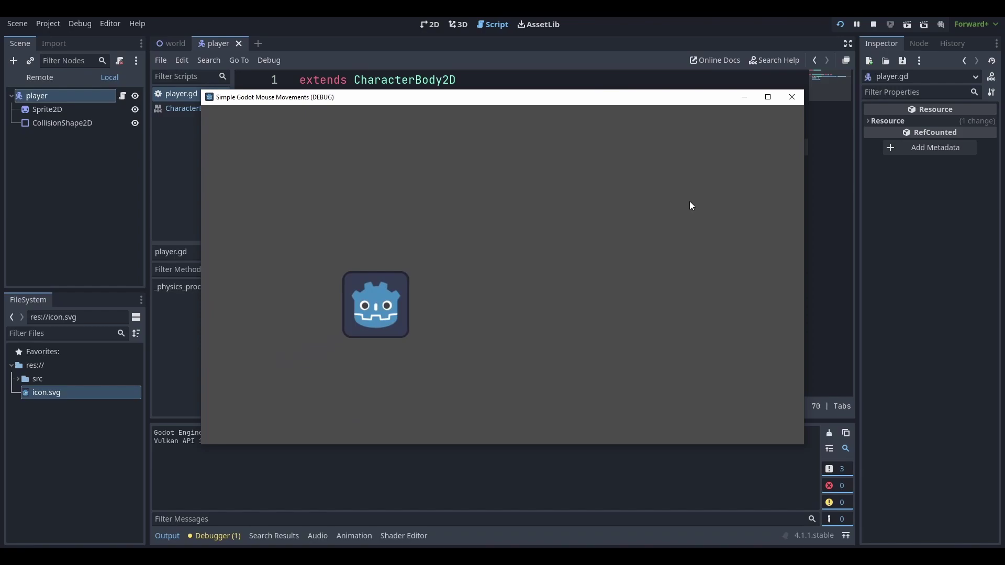
Stop the game and append .normalized() to the direction expression on line 5.
key("F8")
type("var vel : Vector2 = (get_global_mouse_position() - global_position")
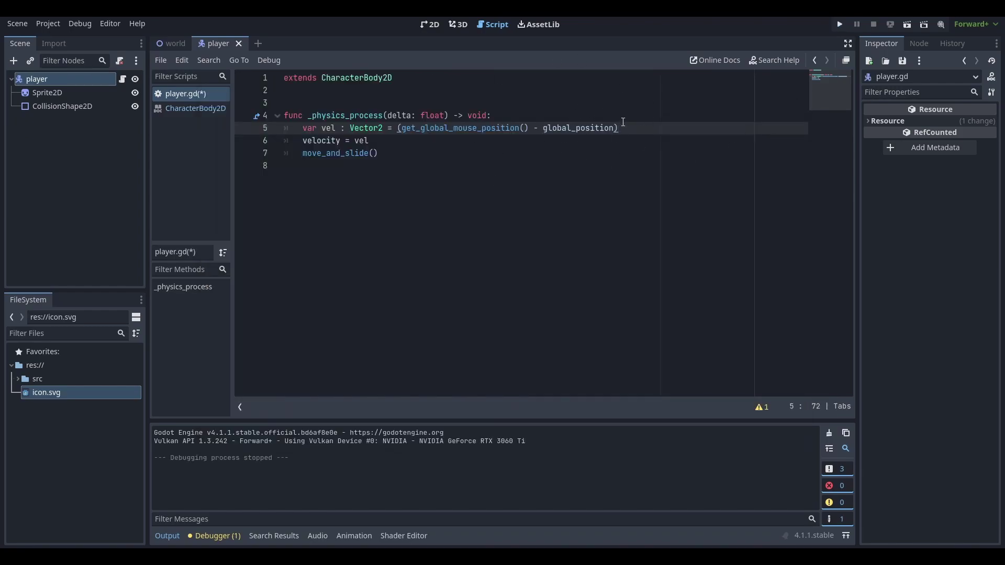
type("n")
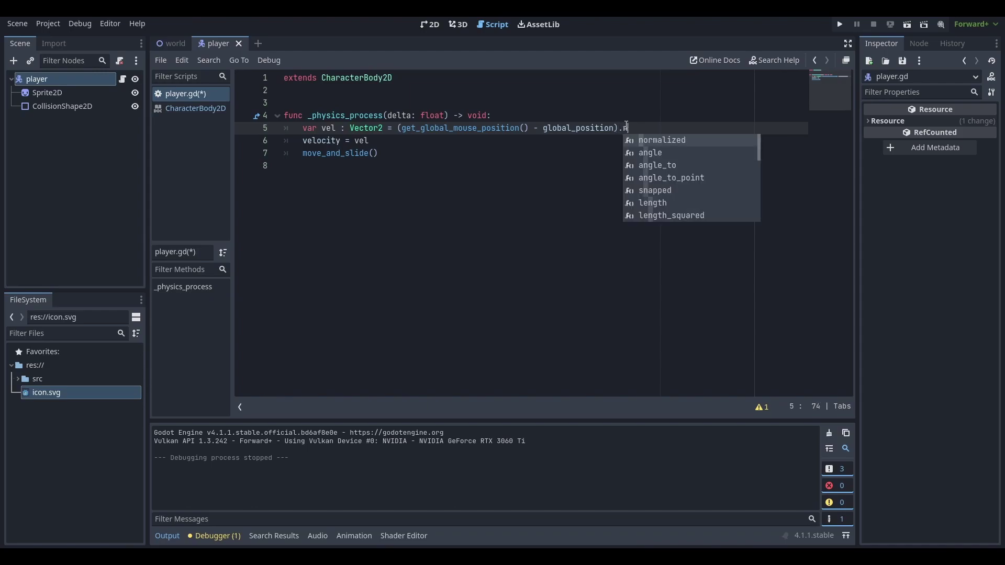
key("Return")
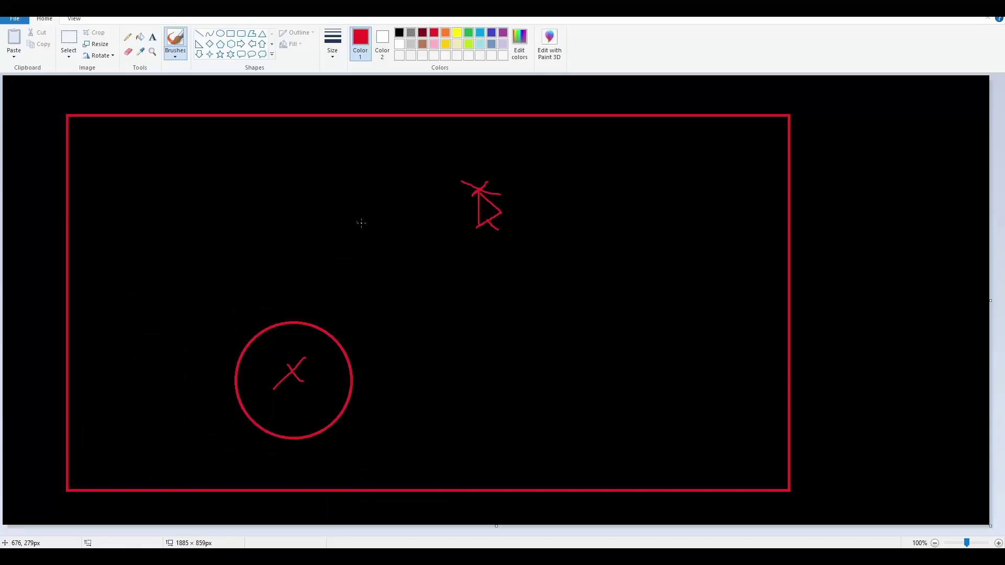
Draw a red arrow from the circle's X to the cursor figure, redoing the first stroke.
left_click_drag(334, 363, 479, 175)
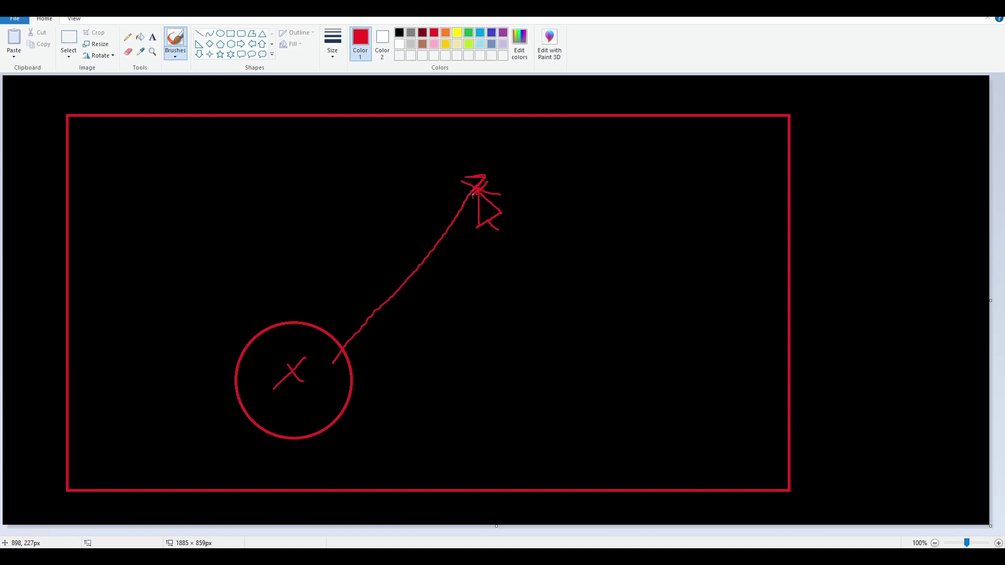
key("ctrl+z")
left_click_drag(316, 375, 472, 239)
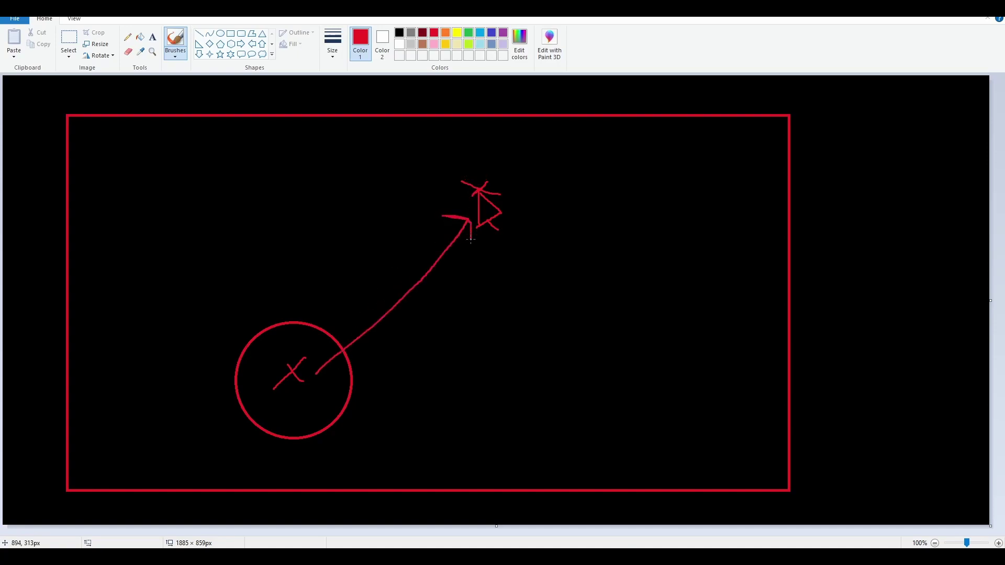
left_click_drag(333, 383, 360, 361)
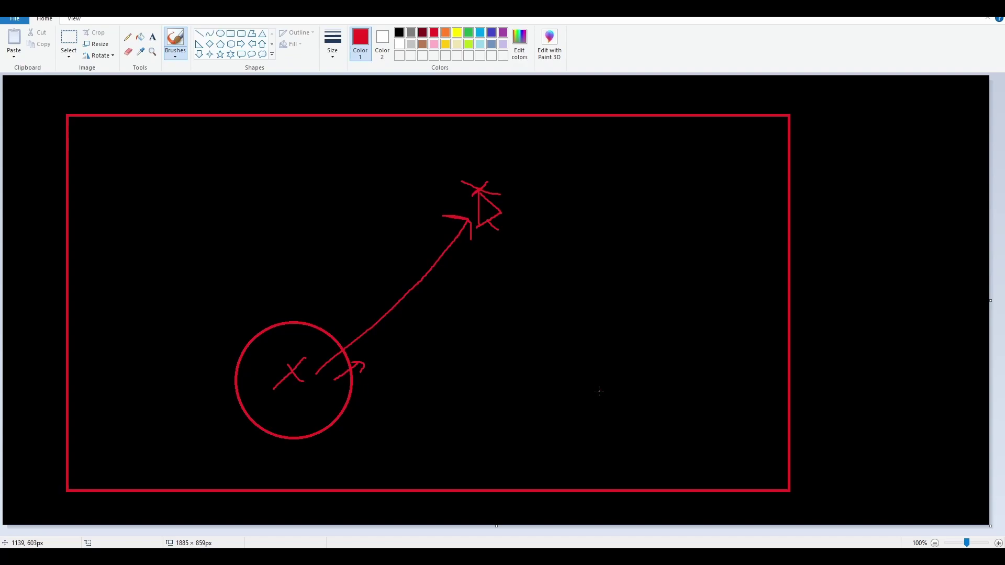
key("alt+Tab")
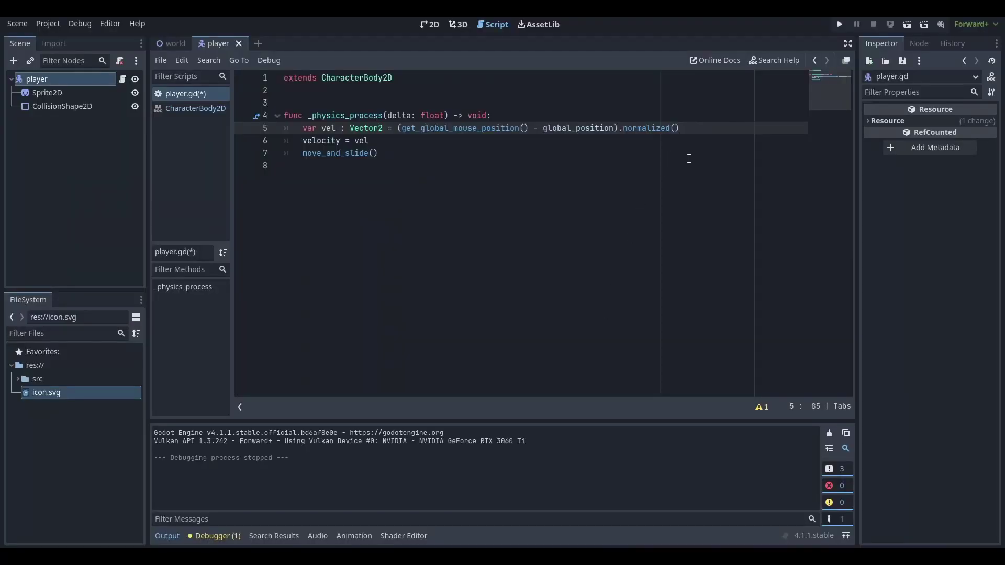
Test-run the game with the normalized direction scaled by 100.
key("F5")
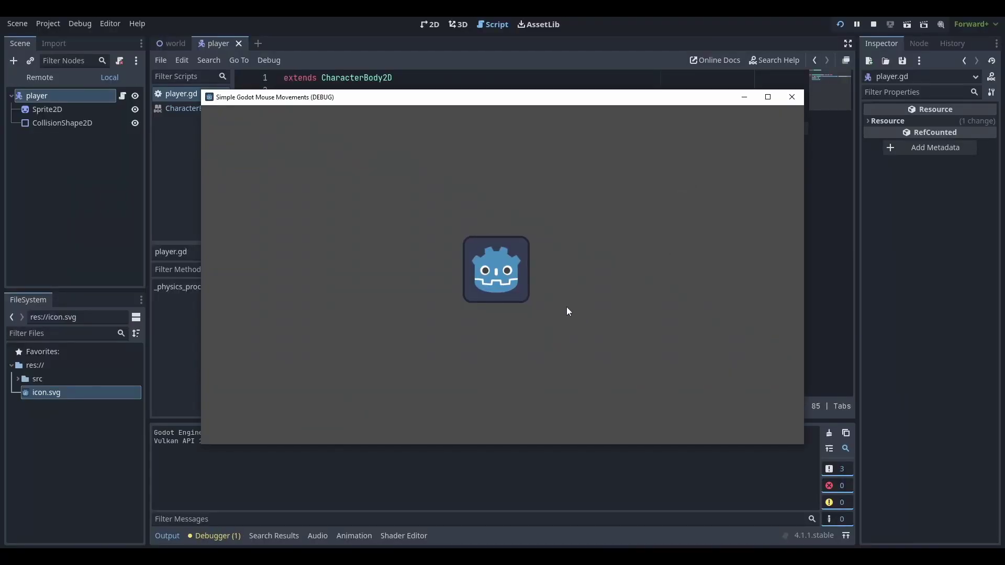
left_click(792, 97)
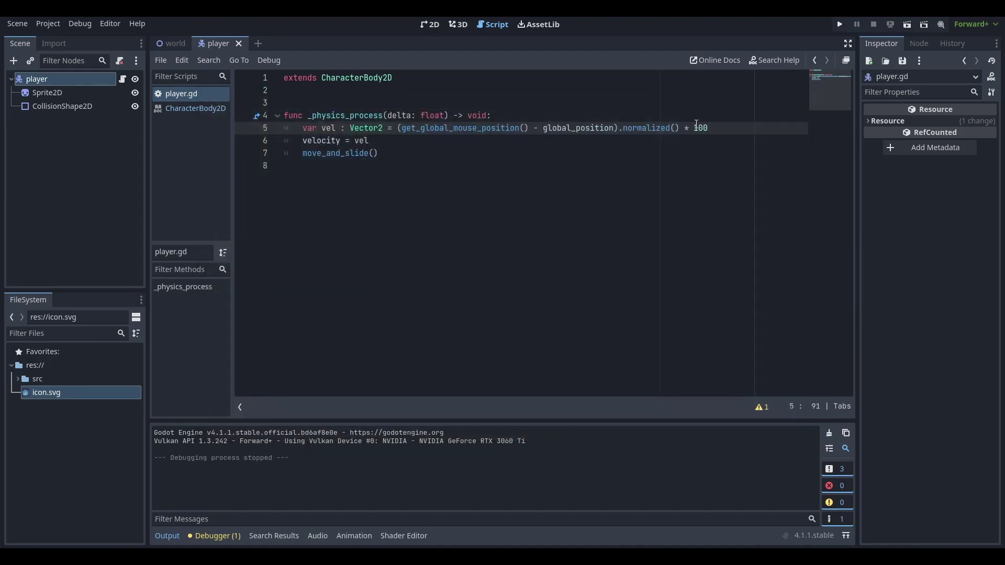
key("F5")
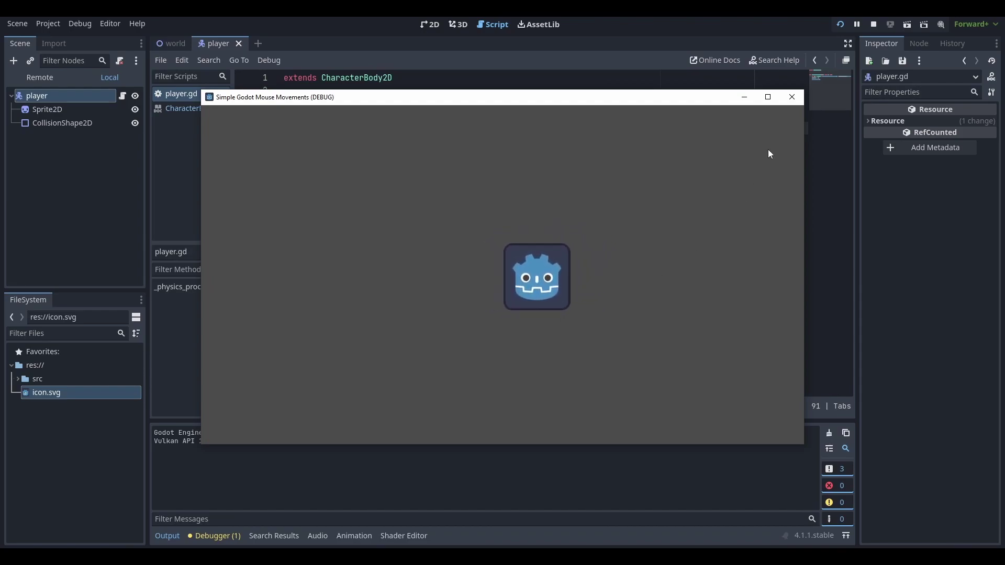
left_click(792, 96)
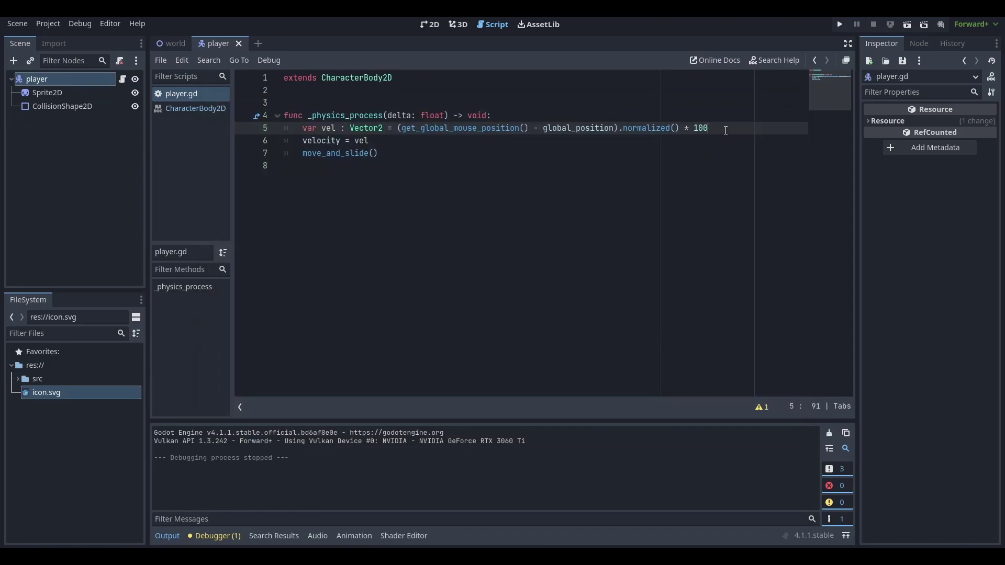
Delete 'normalized() * 100' from line 5 and rerun the game.
left_click_drag(725, 130, 626, 133)
key("BackSpace")
key("F5")
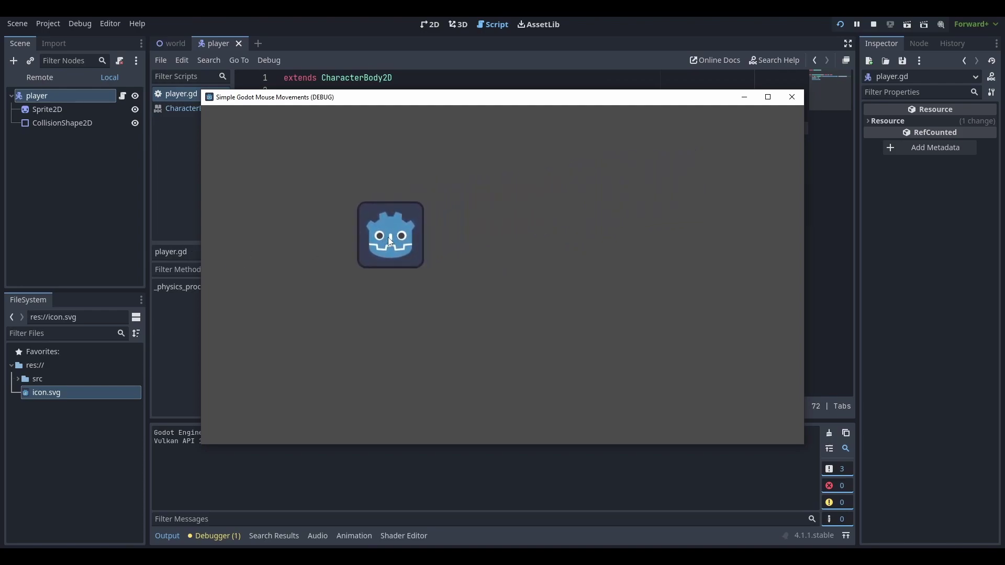
Add 'if vel.length() > 100:' with 'vel = vel.normalized() * 100' below it, then run the game.
left_click(792, 97)
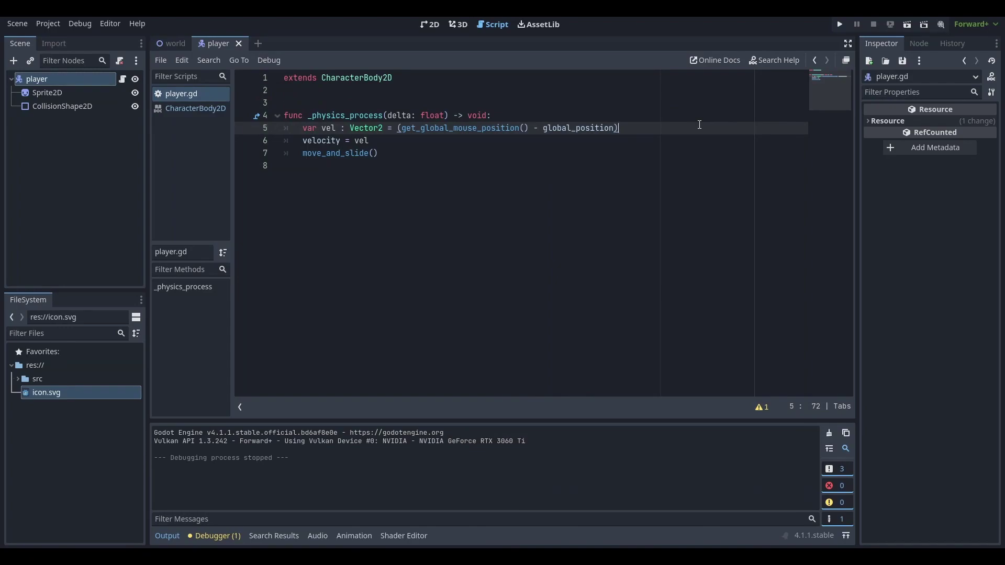
key("Return")
type("if vel")
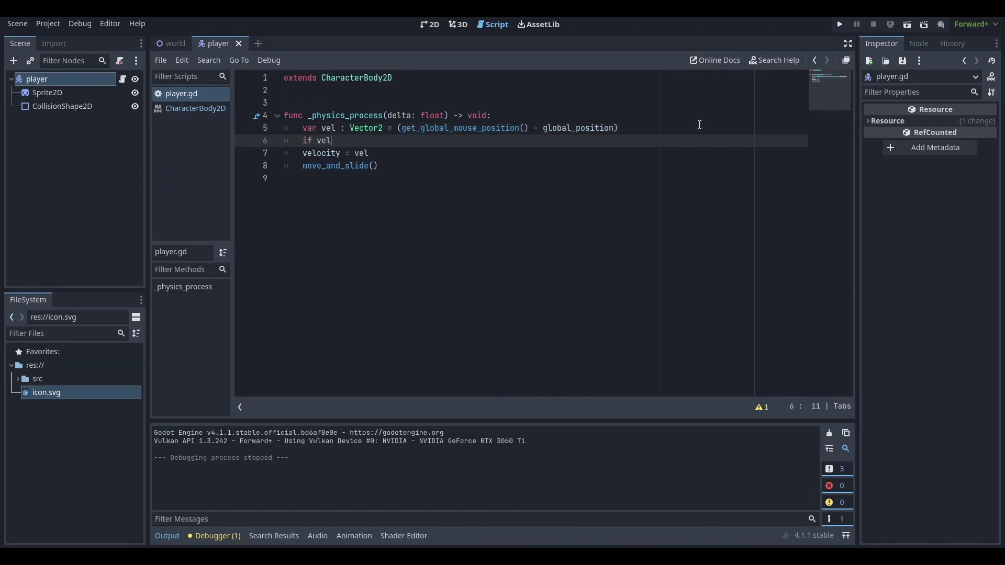
type(".len")
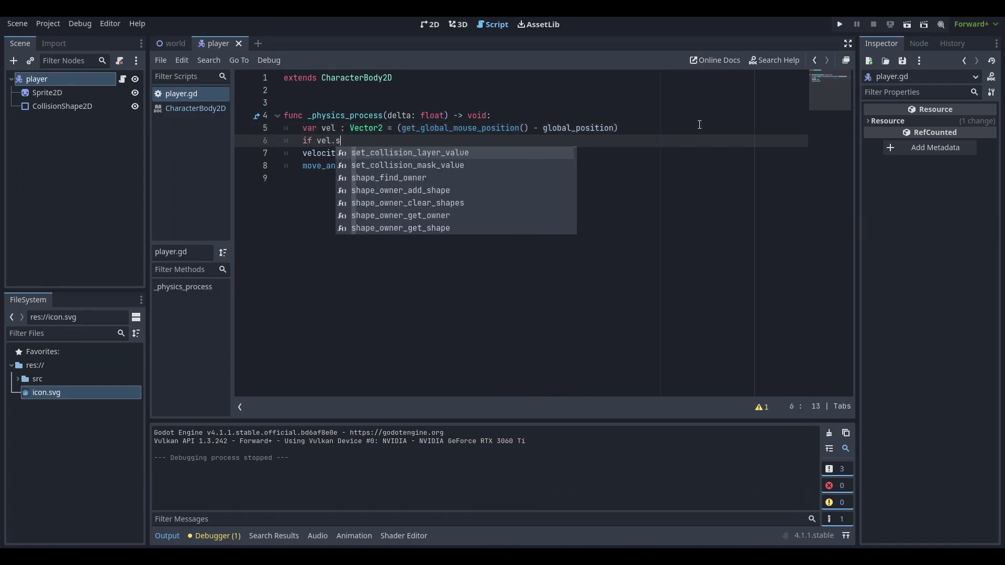
key("Tab")
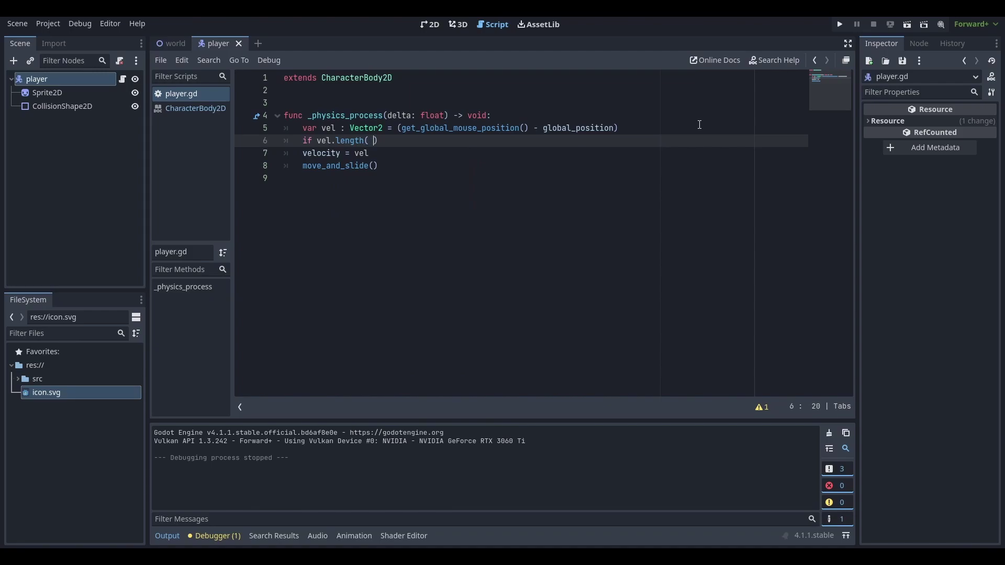
key("Right")
key("Return")
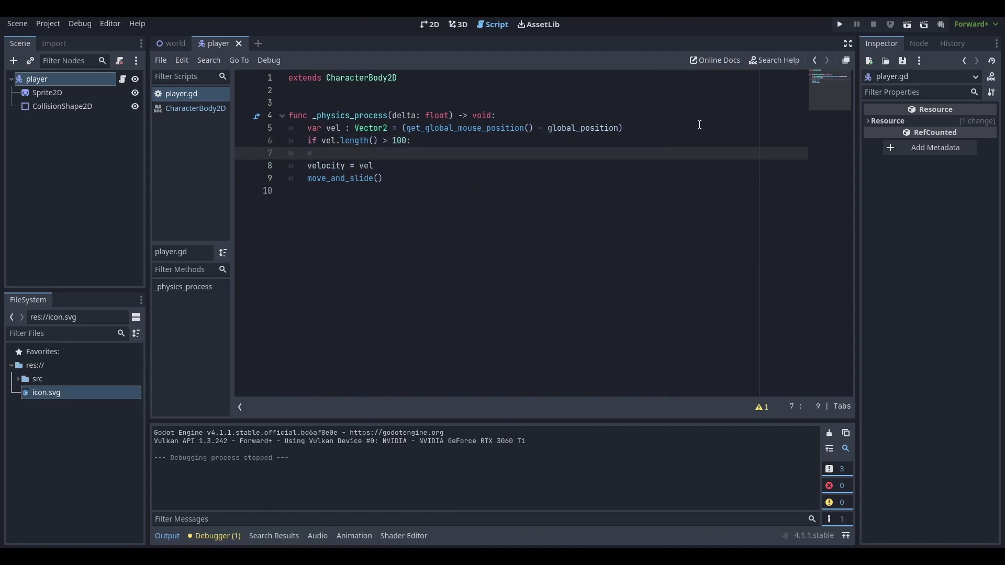
type("vel =")
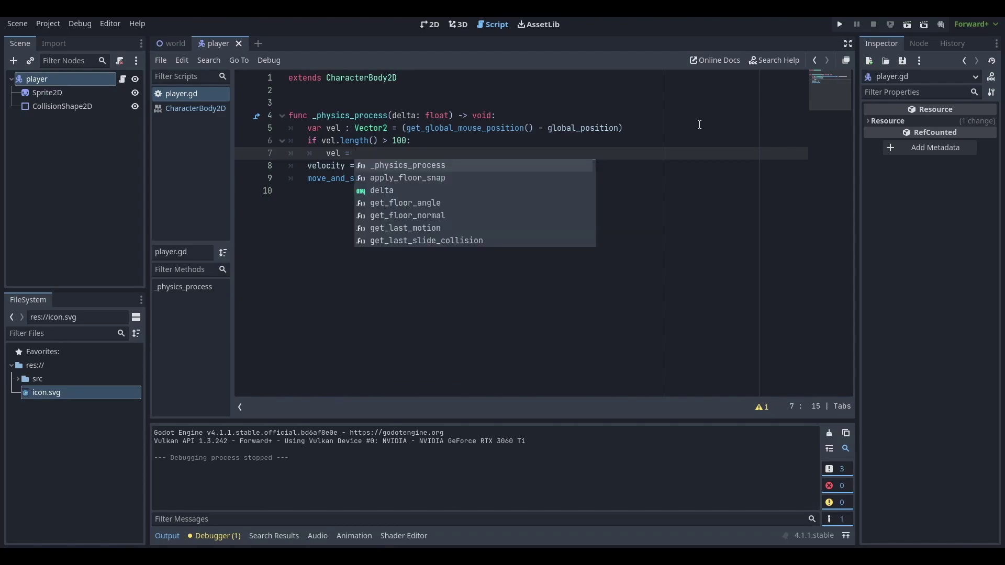
type("vel.nor")
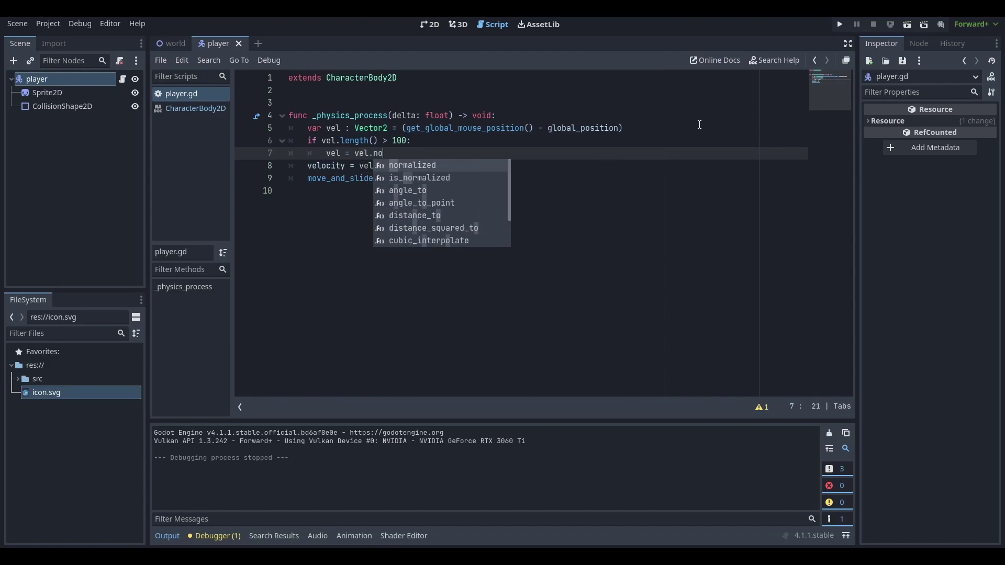
key("Tab")
type("100")
key("F5")
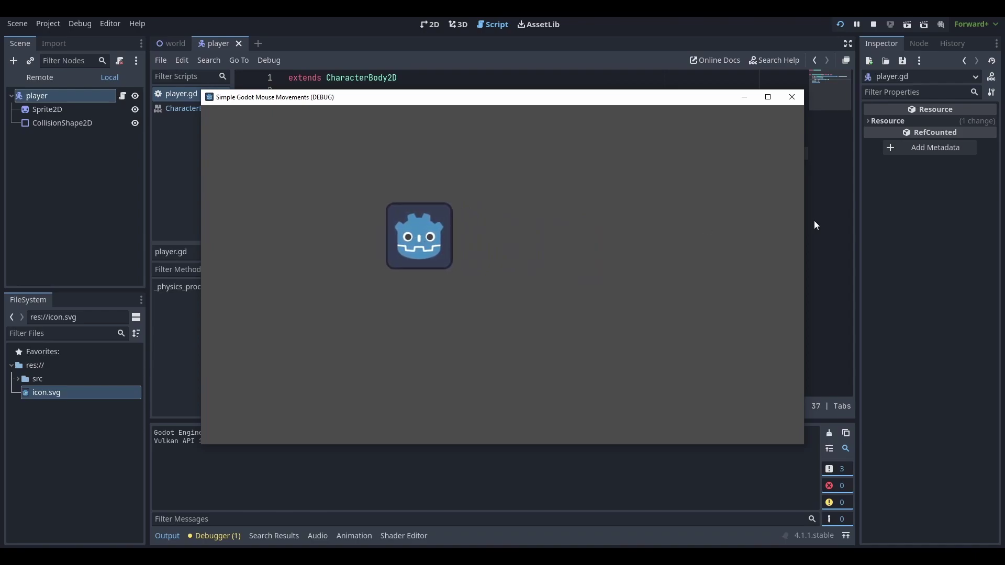
Close the debug window, bring up the world scene, and rerun the game with the capped-velocity script.
left_click(792, 97)
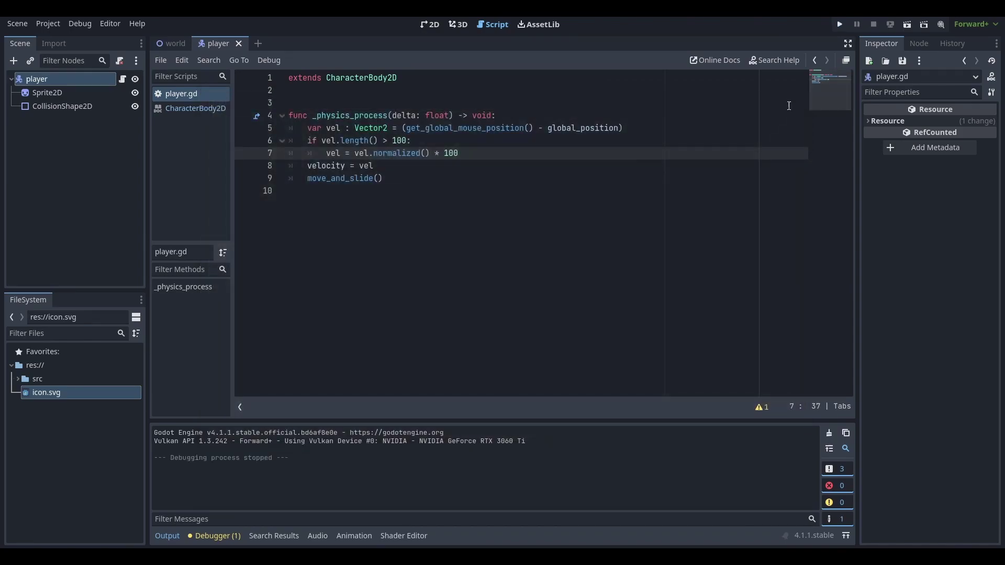
left_click(499, 195)
scroll(476, 173, "up", 1, "ctrl")
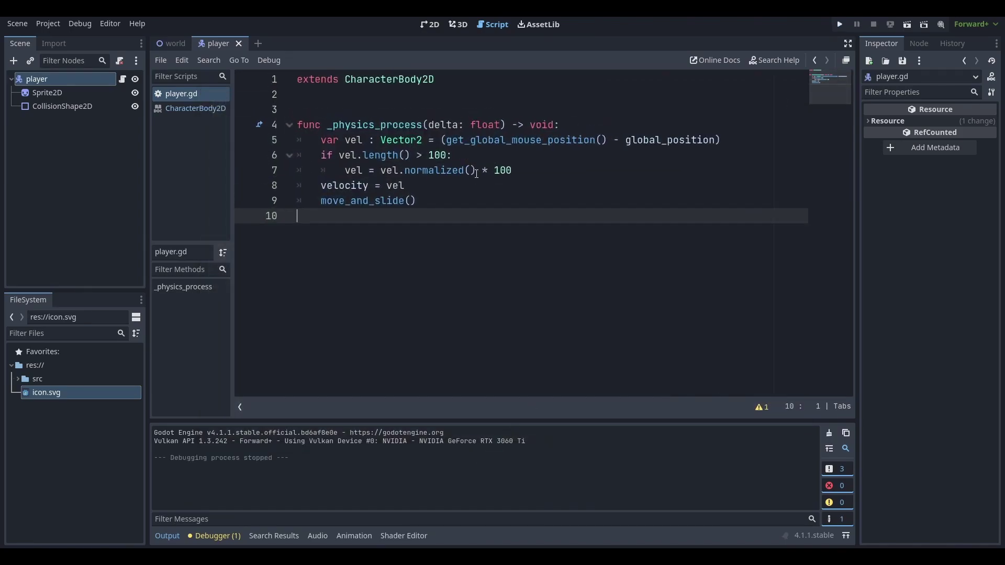
scroll(475, 174, "up", 1, "ctrl")
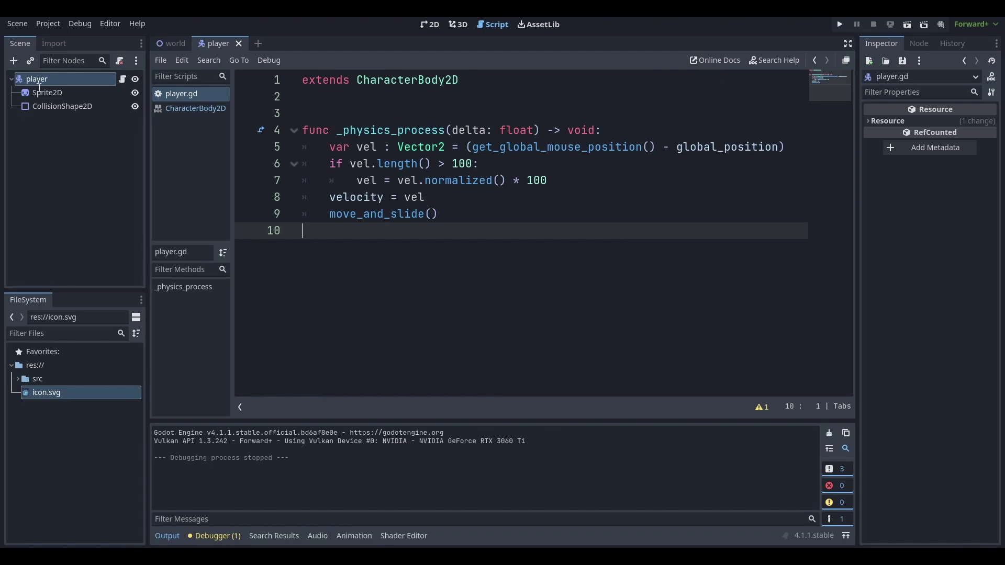
left_click(170, 43)
key("ctrl+F1")
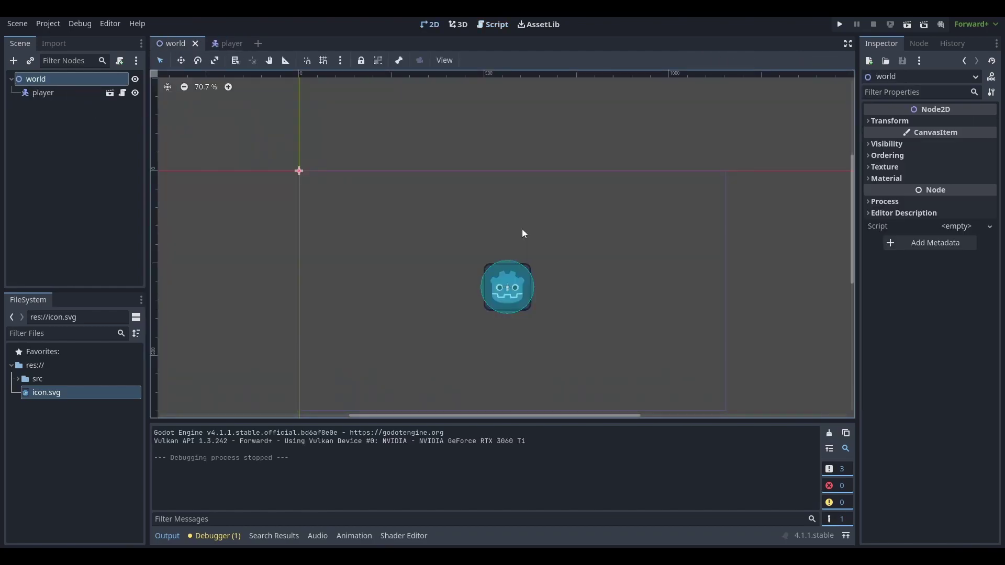
key("F5")
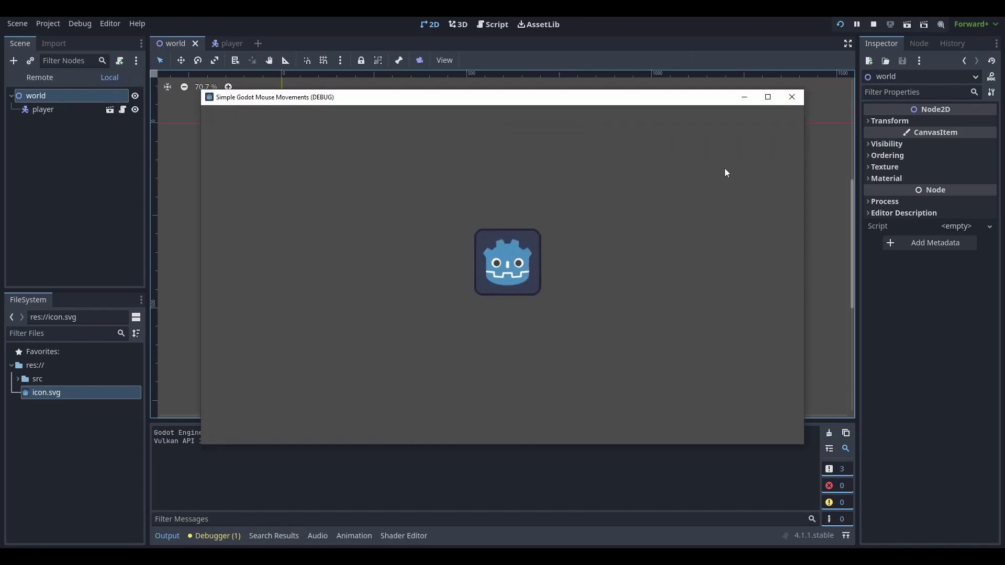